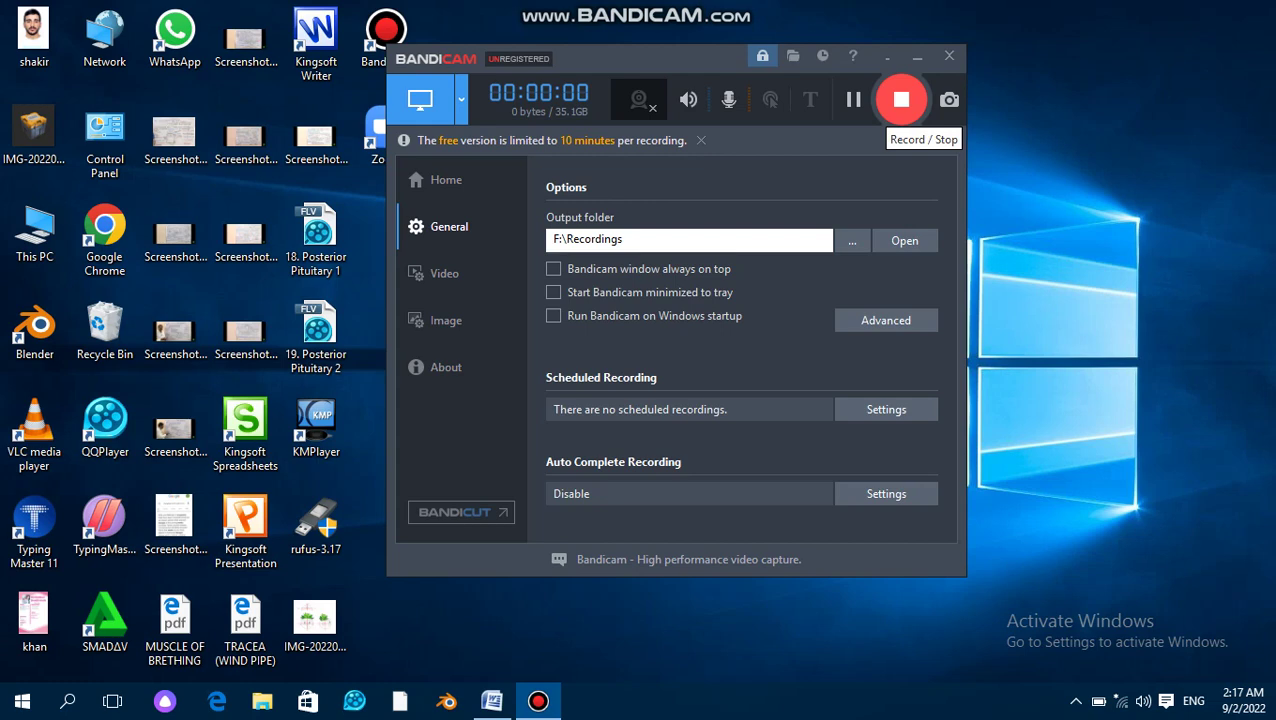
Minimize the recorder and bring the blank Word document to the front.
left_click(917, 56)
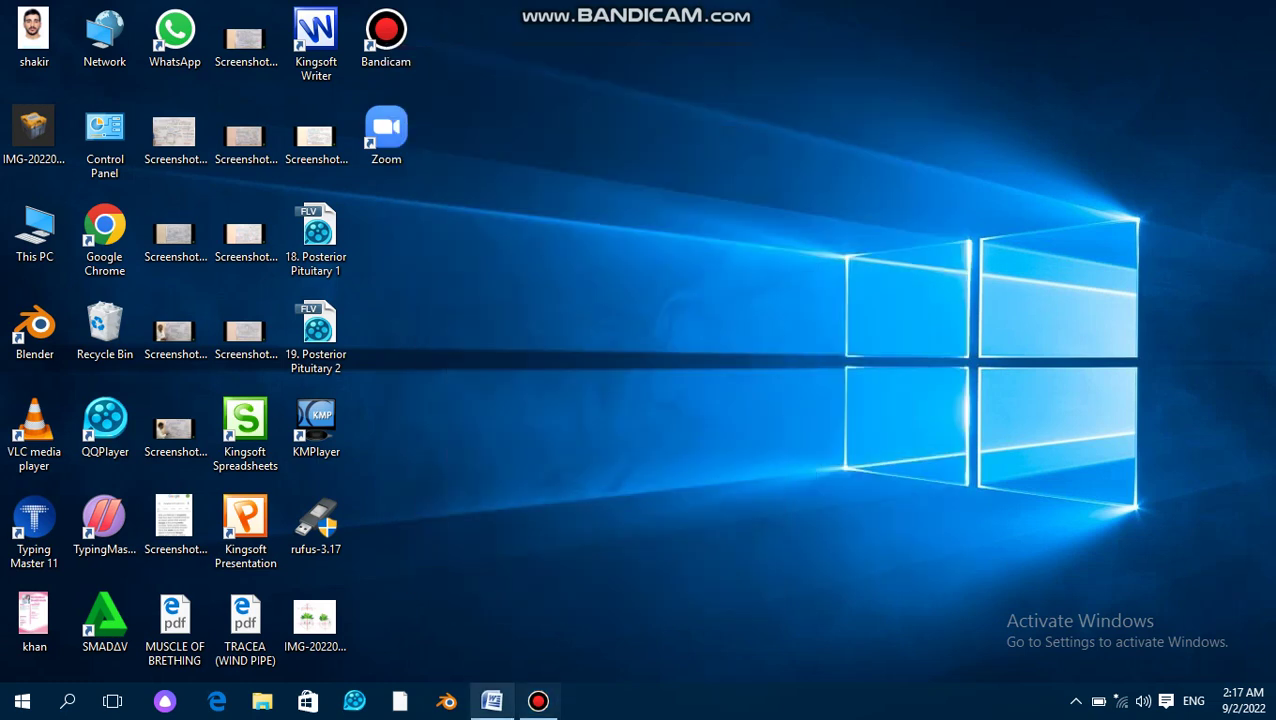
left_click(491, 700)
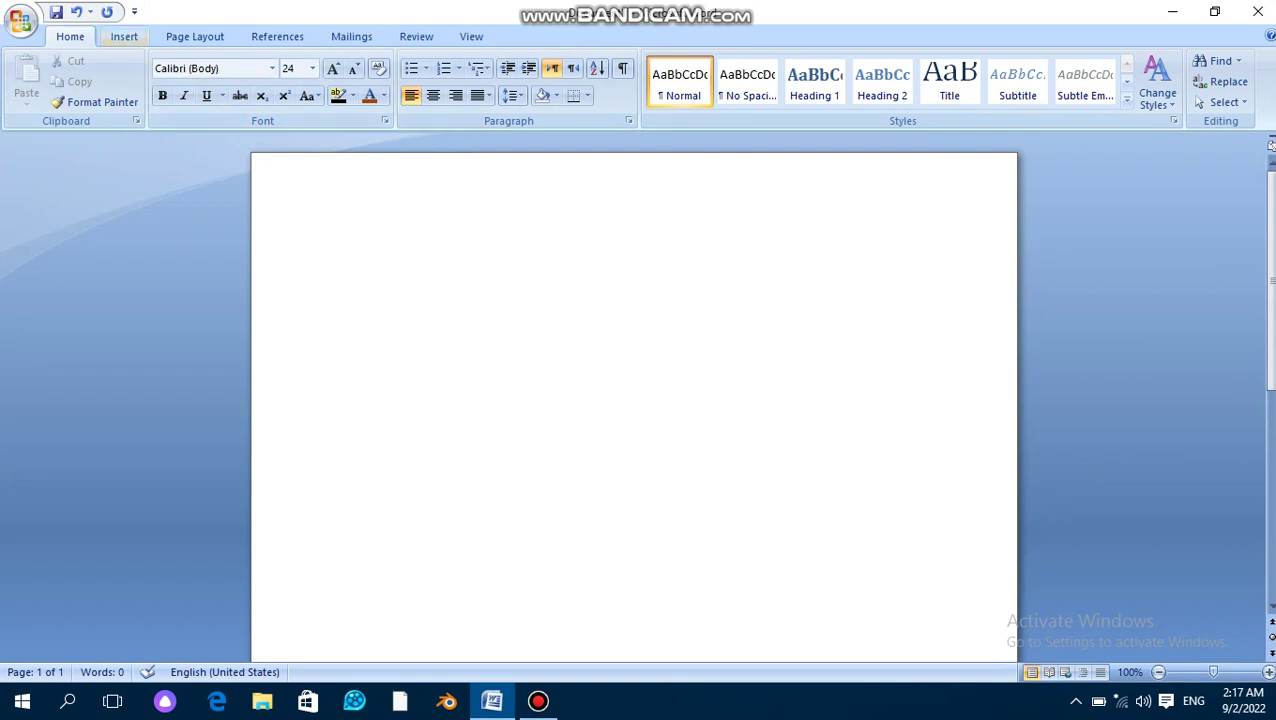
Browse the Insert and Page Layout commands, ending on the References tools.
left_click(124, 36)
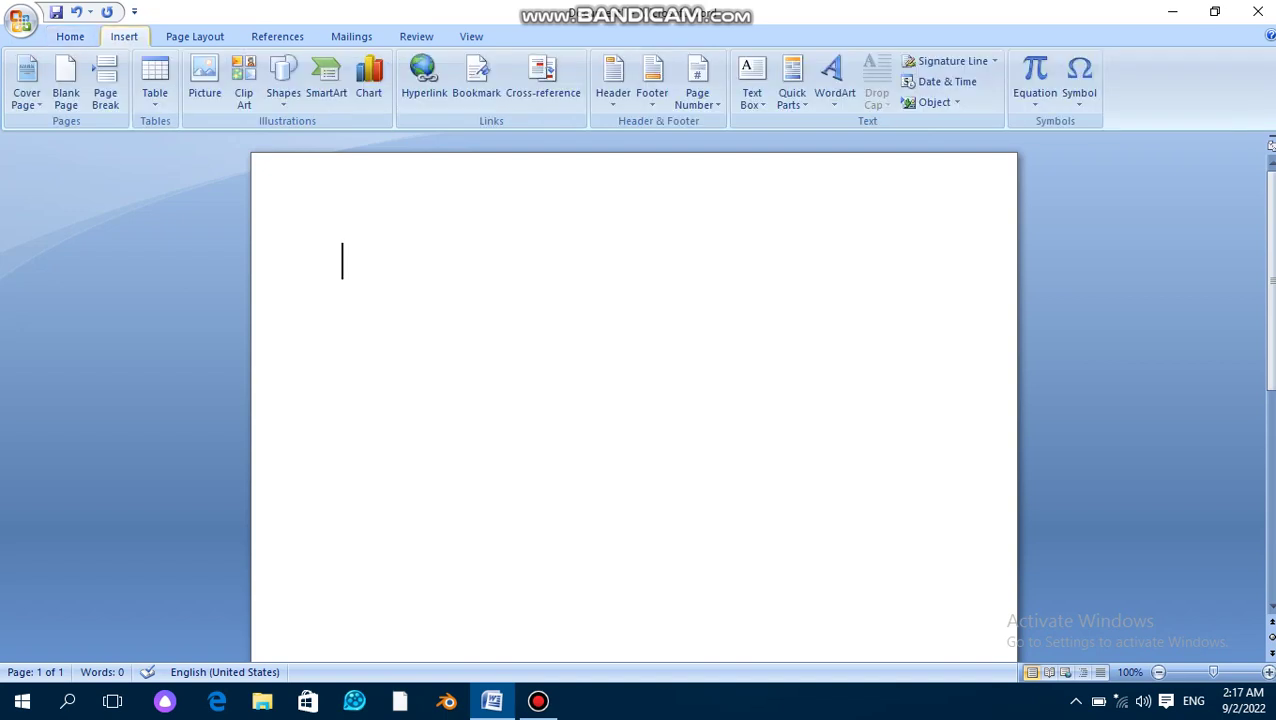
left_click(195, 36)
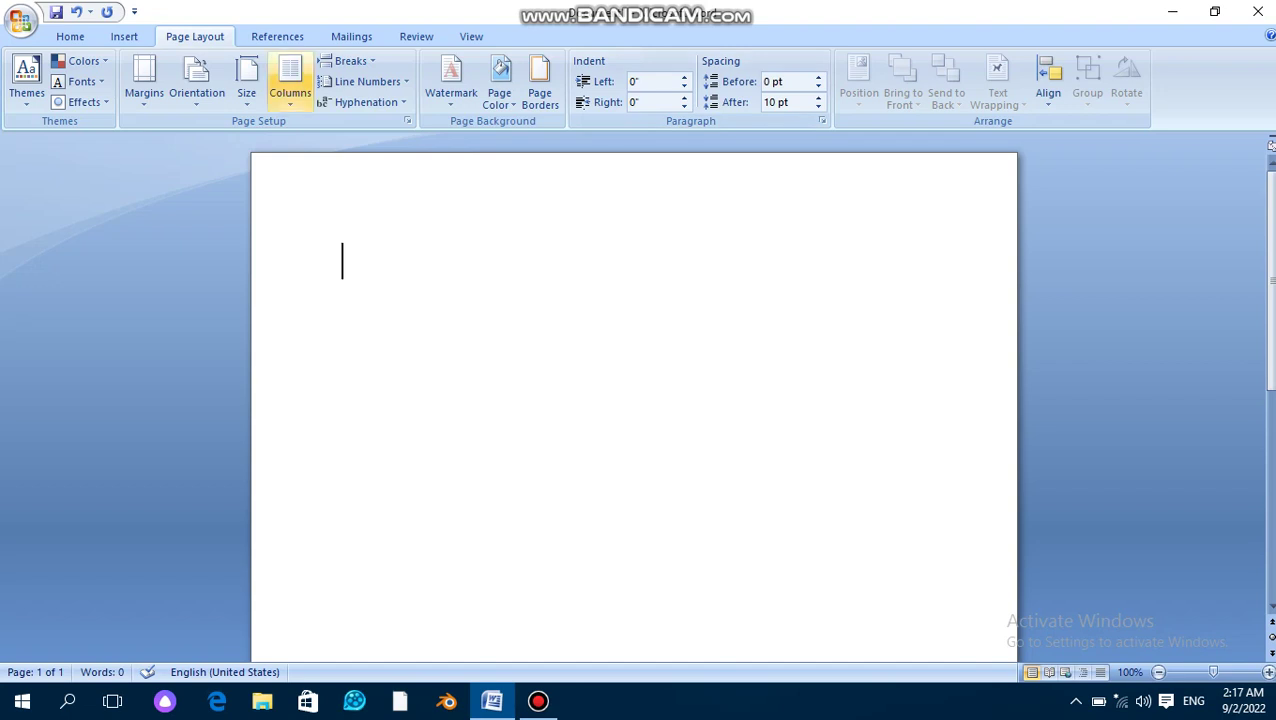
left_click(277, 36)
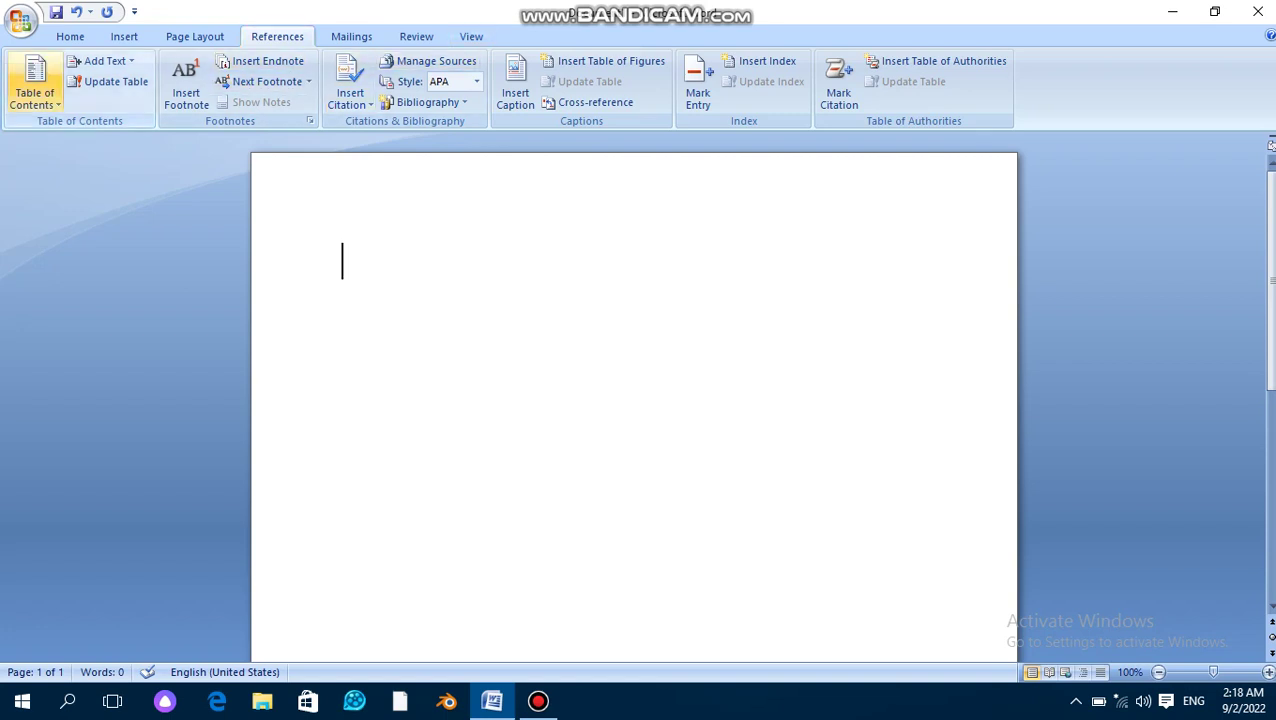
Insert Automatic Table 1 as the table of contents and dismiss the no-entries message.
left_click(34, 88)
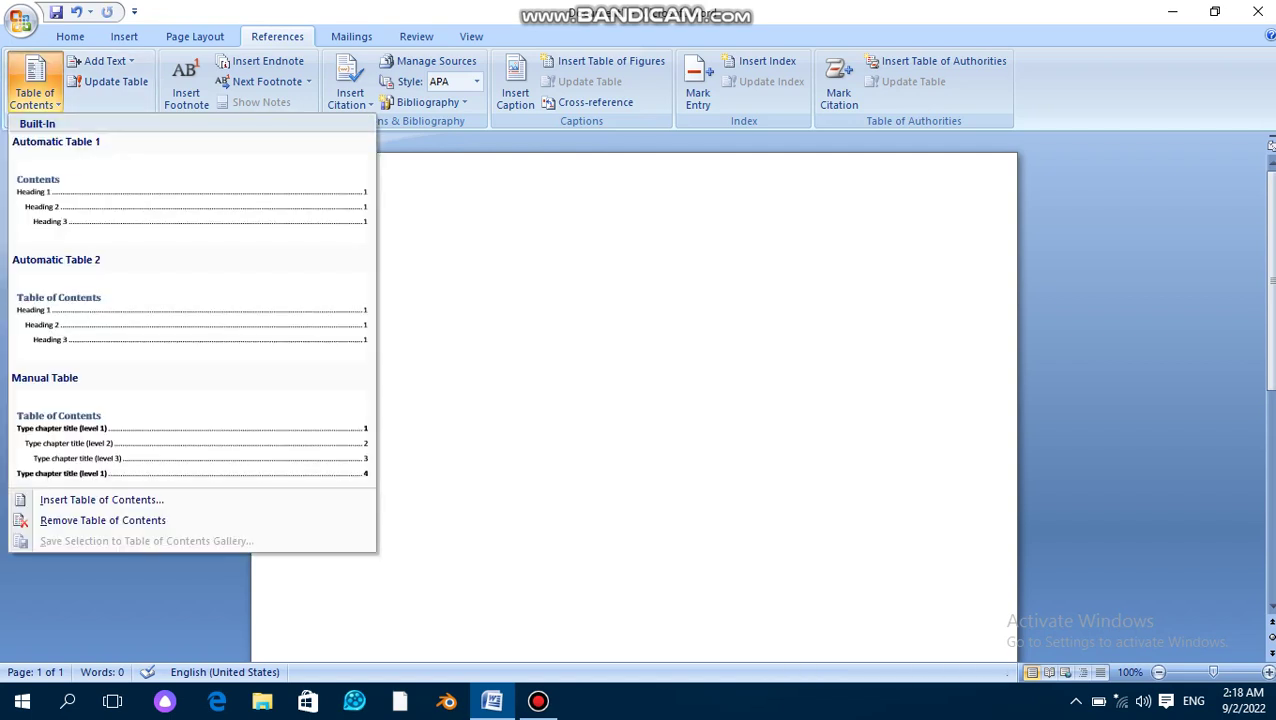
left_click(190, 190)
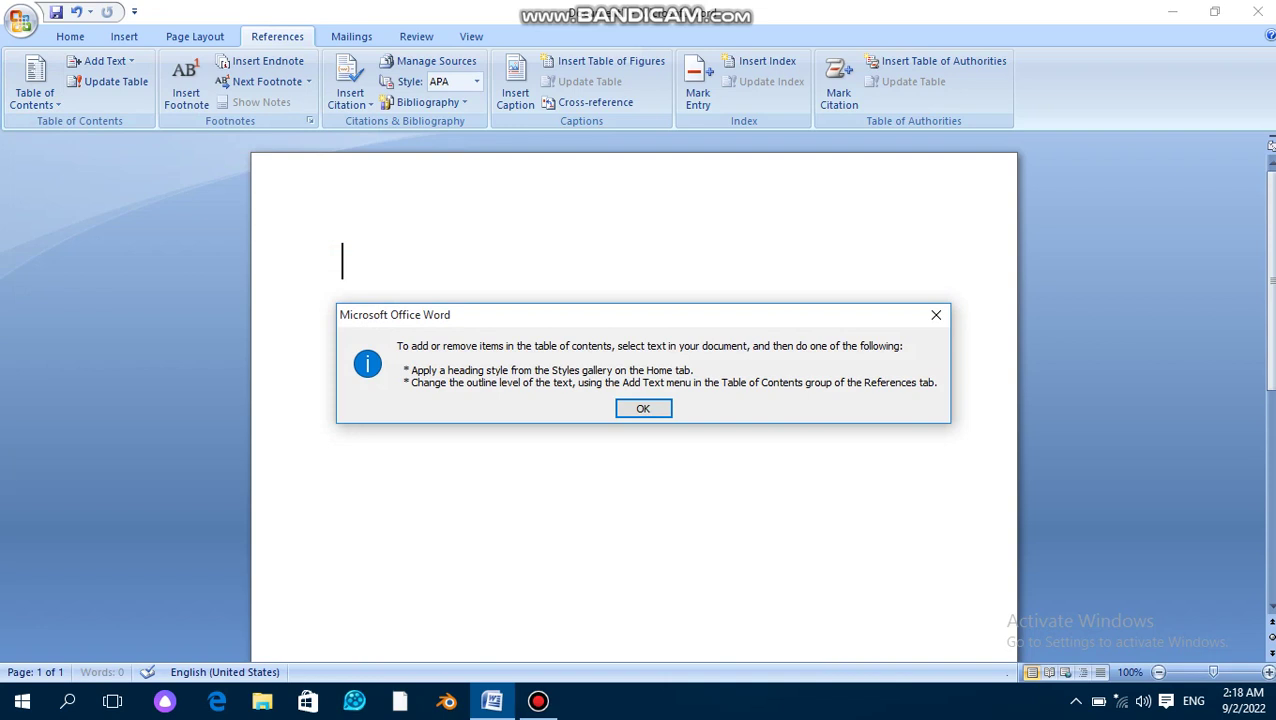
left_click(936, 315)
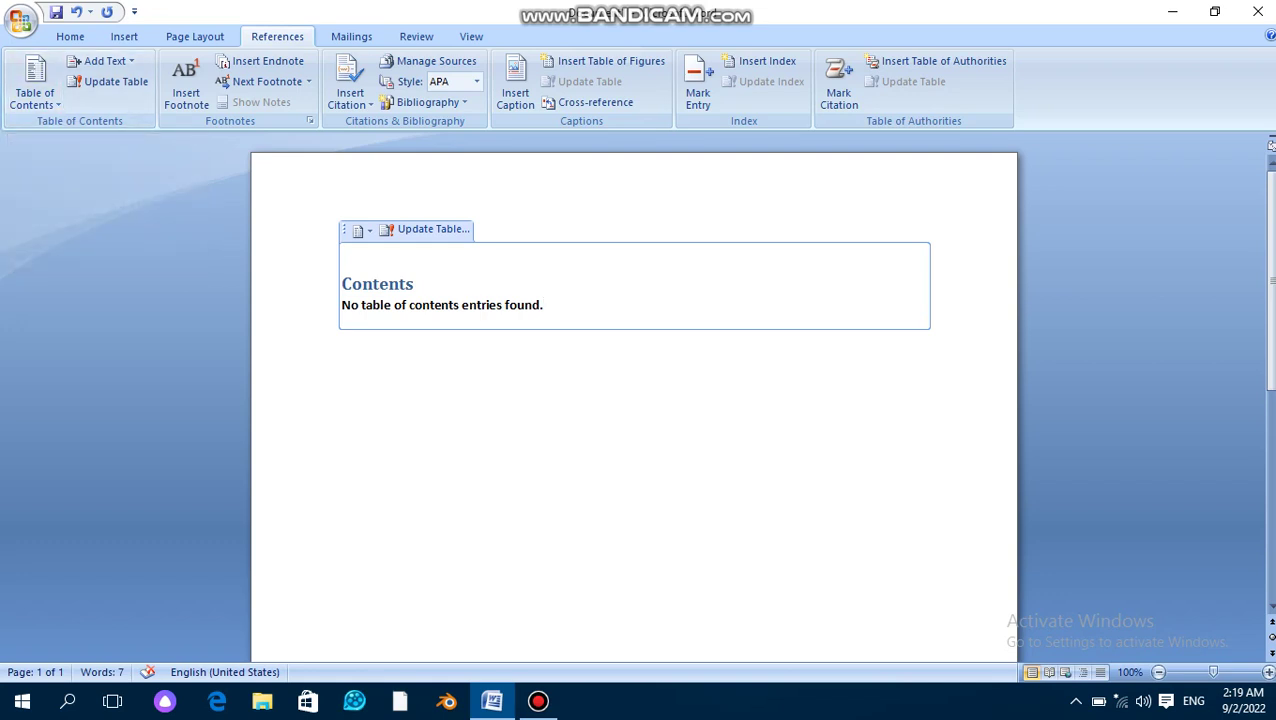
Delete the table of contents text and its empty contents box.
key("shift+Up")
key("shift+Up")
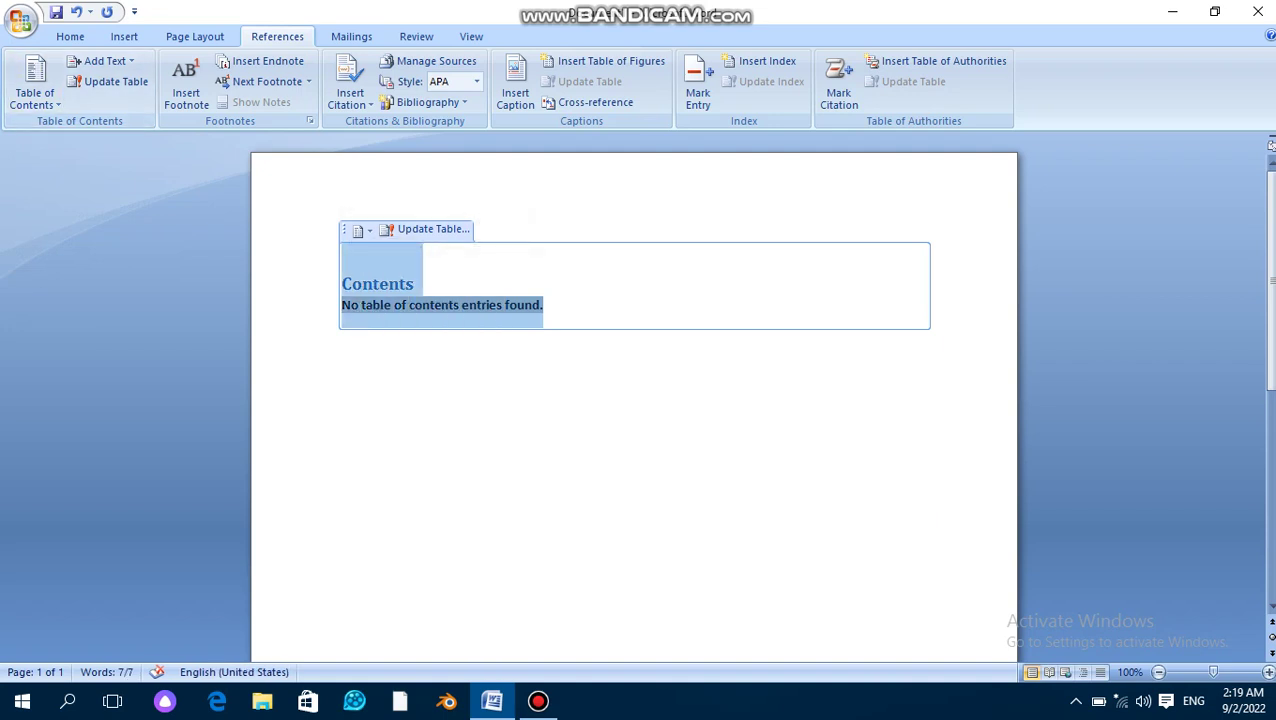
key("Delete")
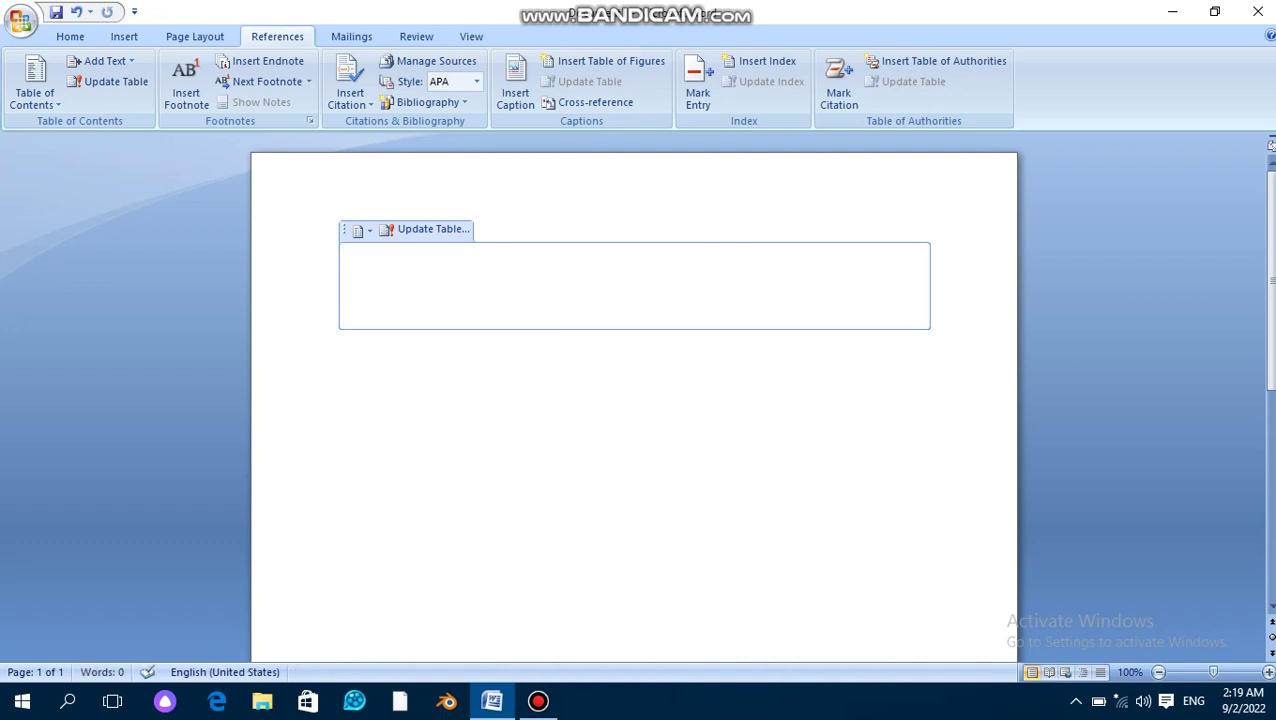
key("F9")
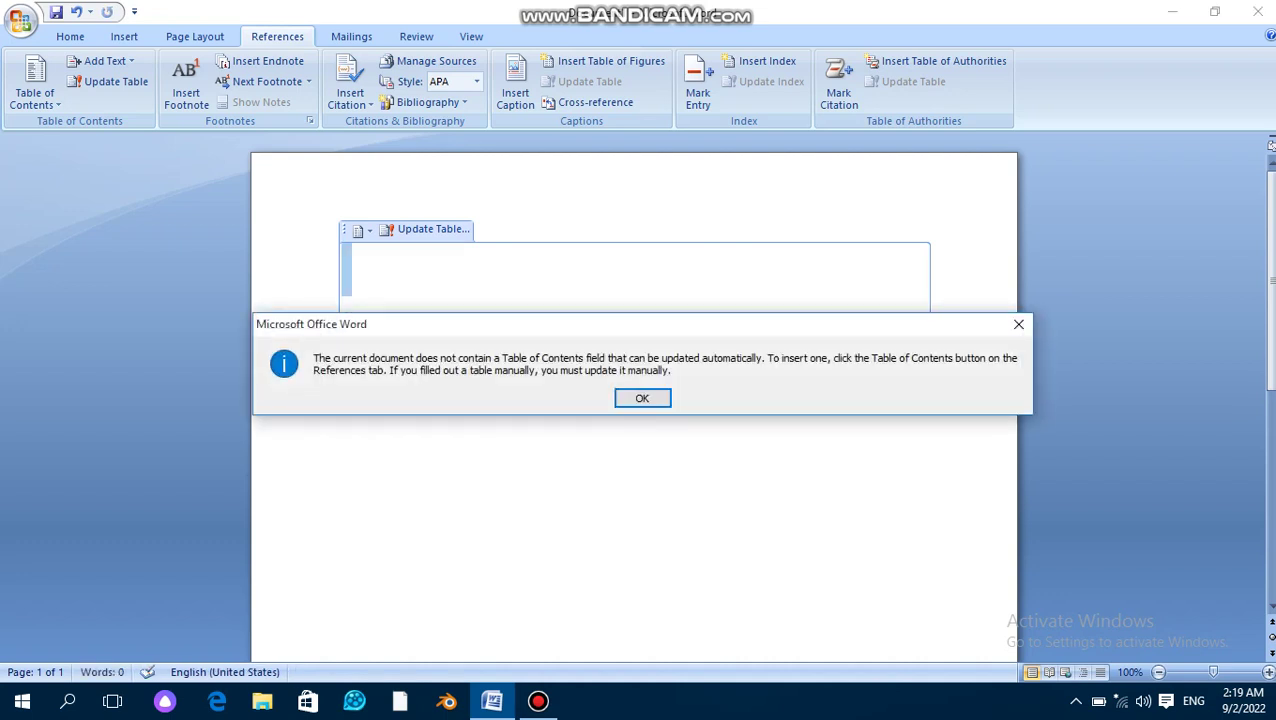
left_click(1018, 324)
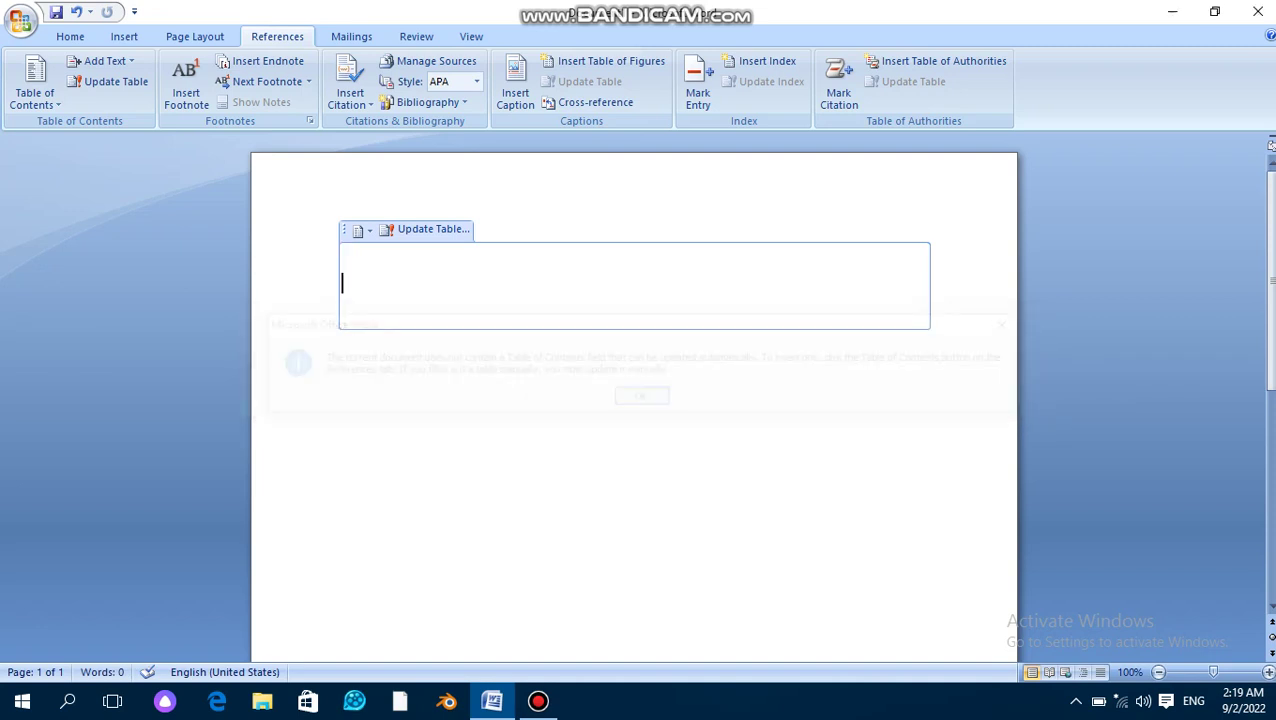
key("ctrl+a")
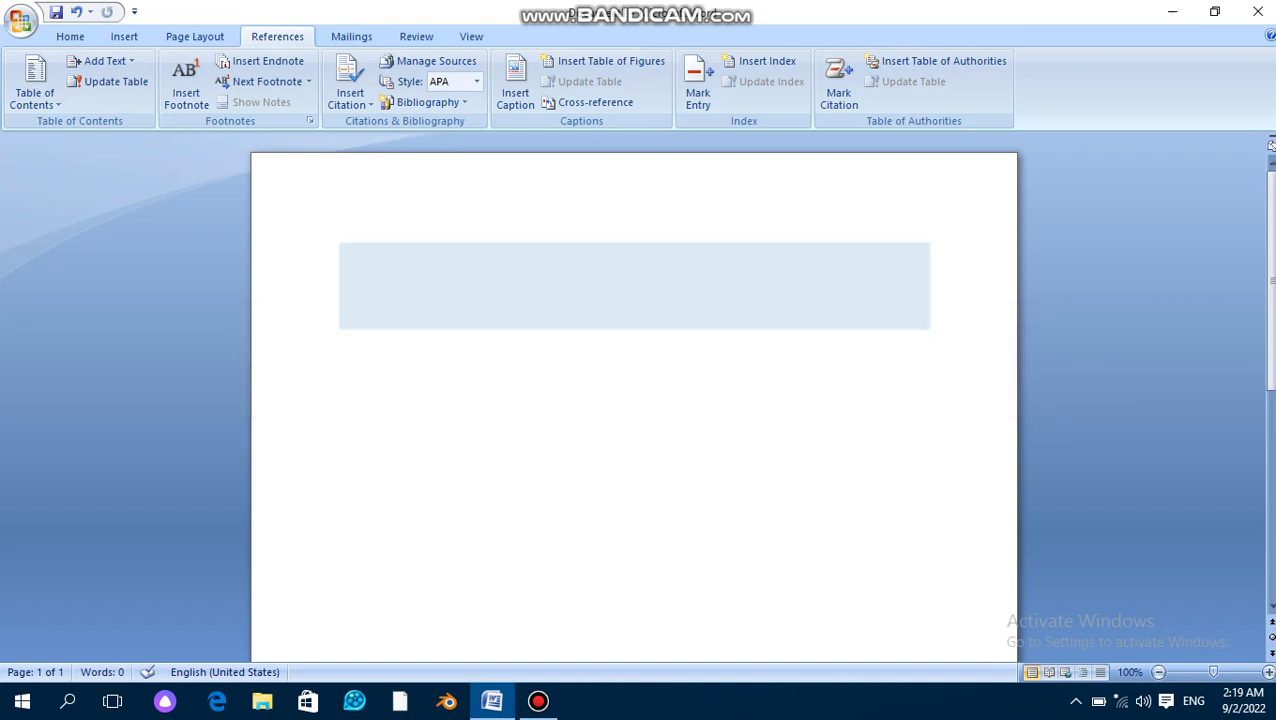
key("Delete")
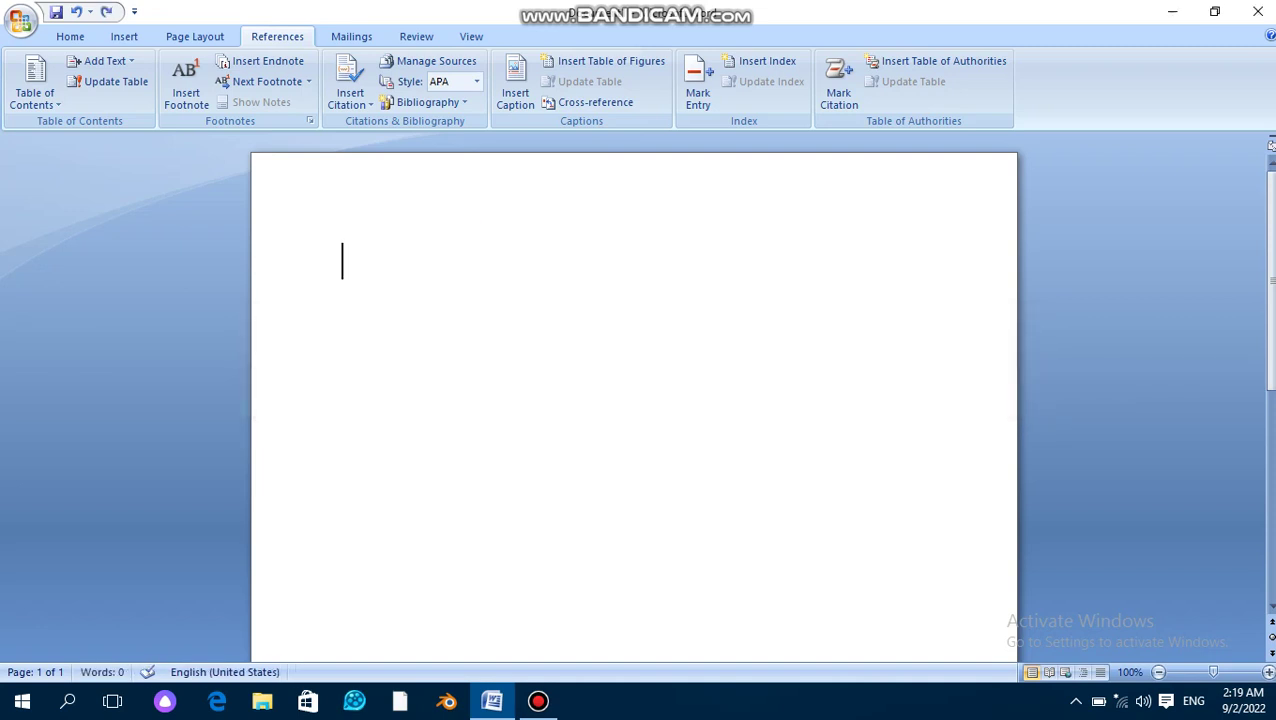
left_click(104, 61)
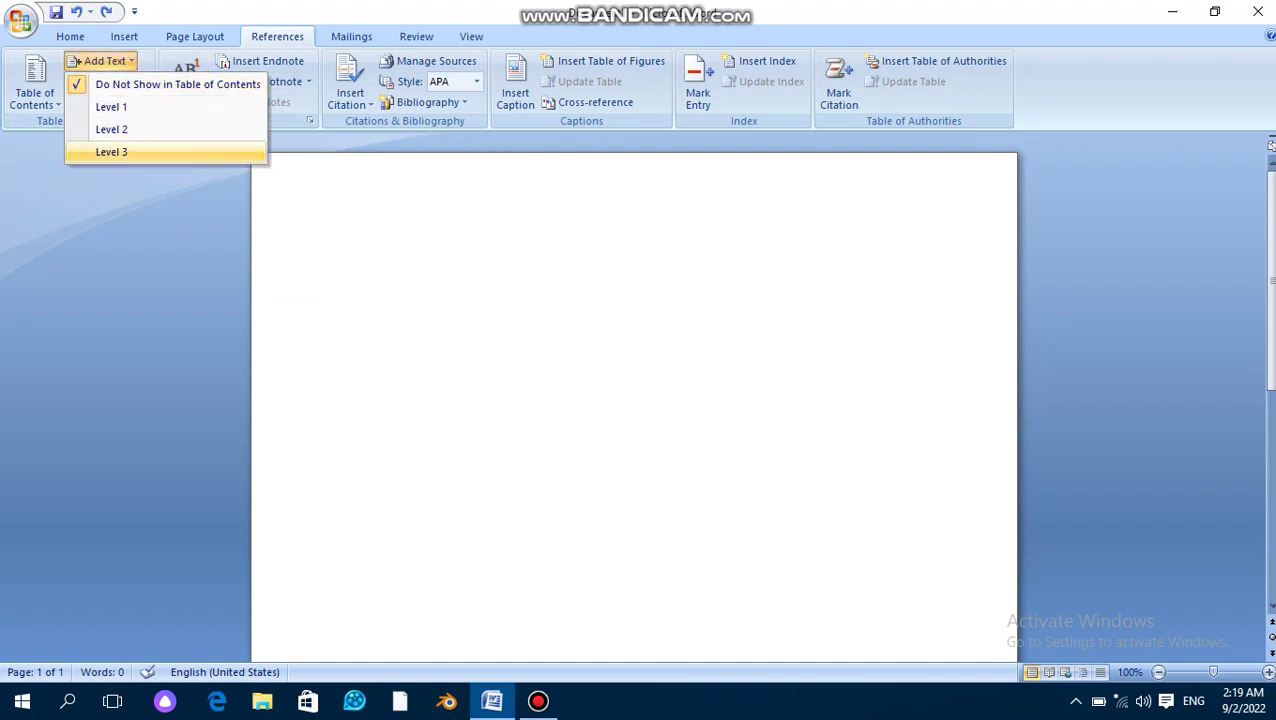
left_click(35, 80)
left_click(35, 85)
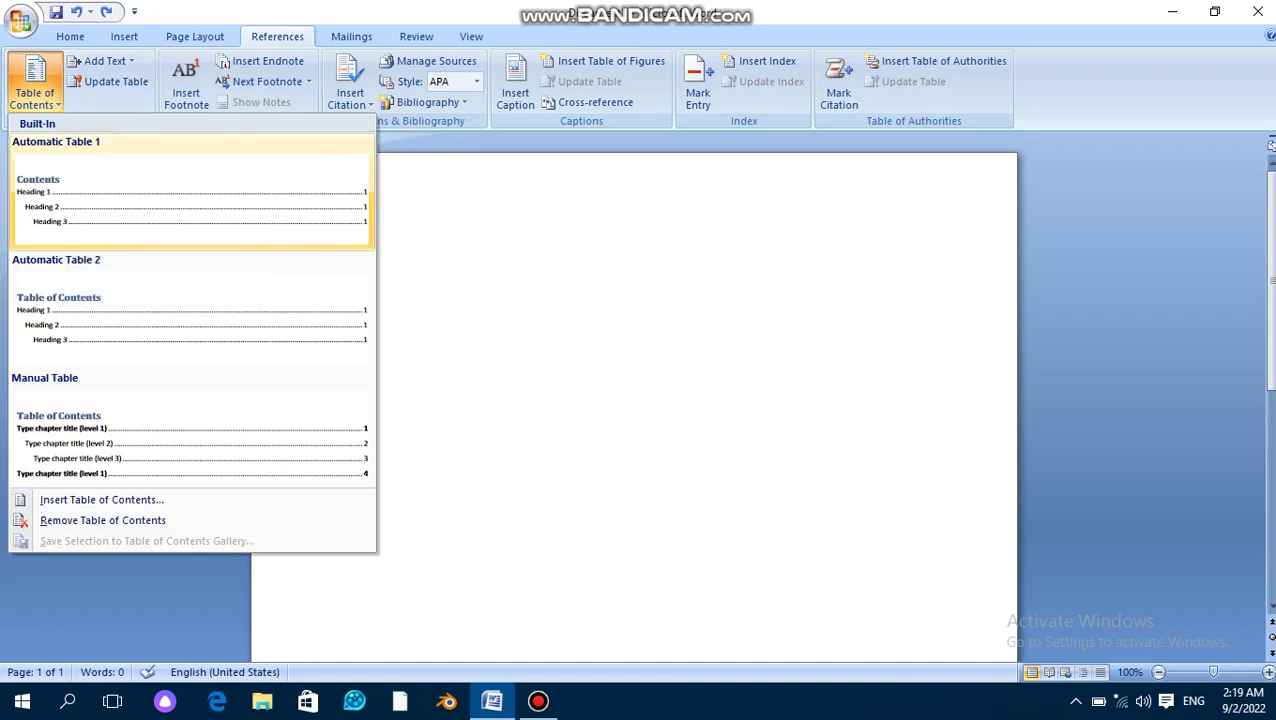
left_click(100, 61)
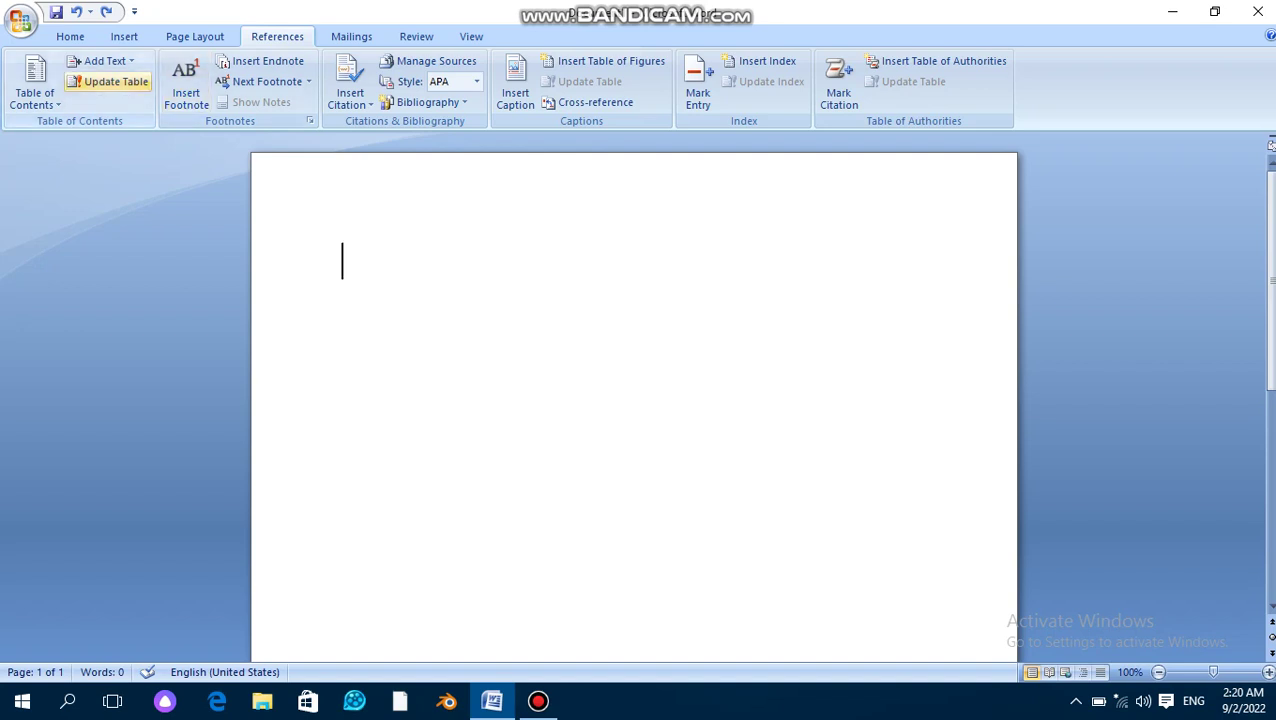
Try Update Table, dismiss the nothing-to-update message, and bring up the recorder.
left_click(108, 81)
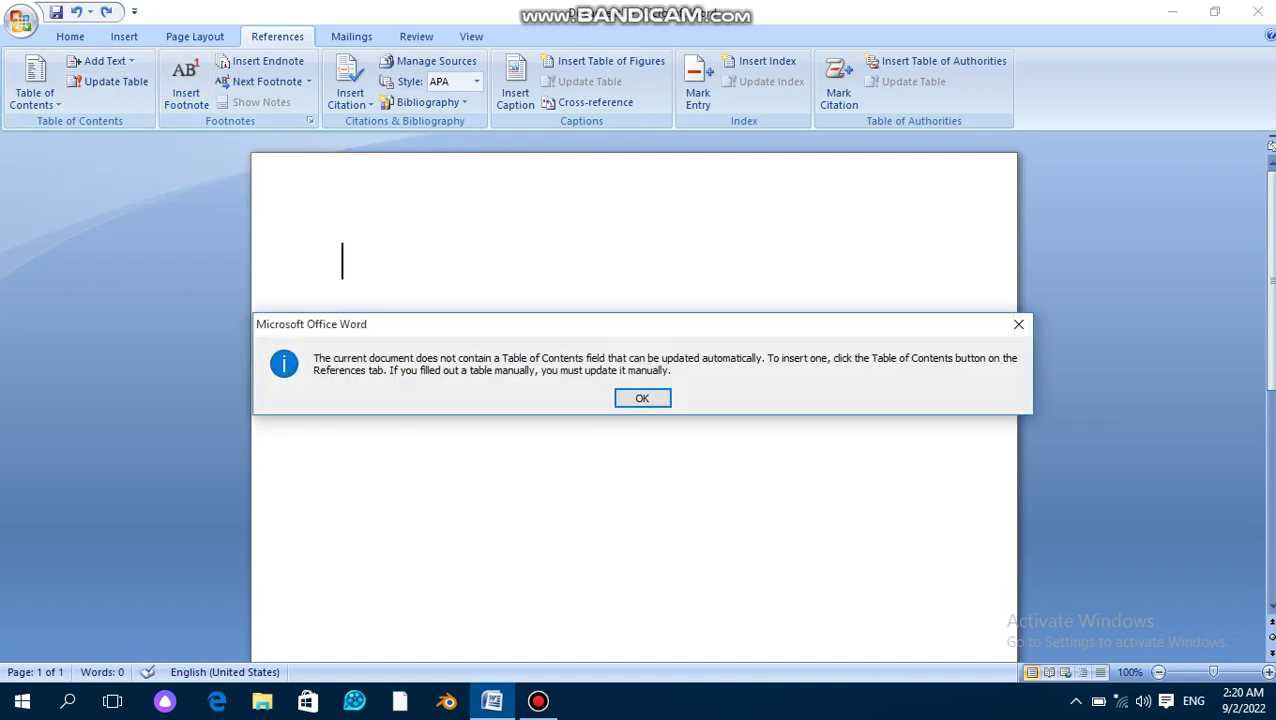
key("Return")
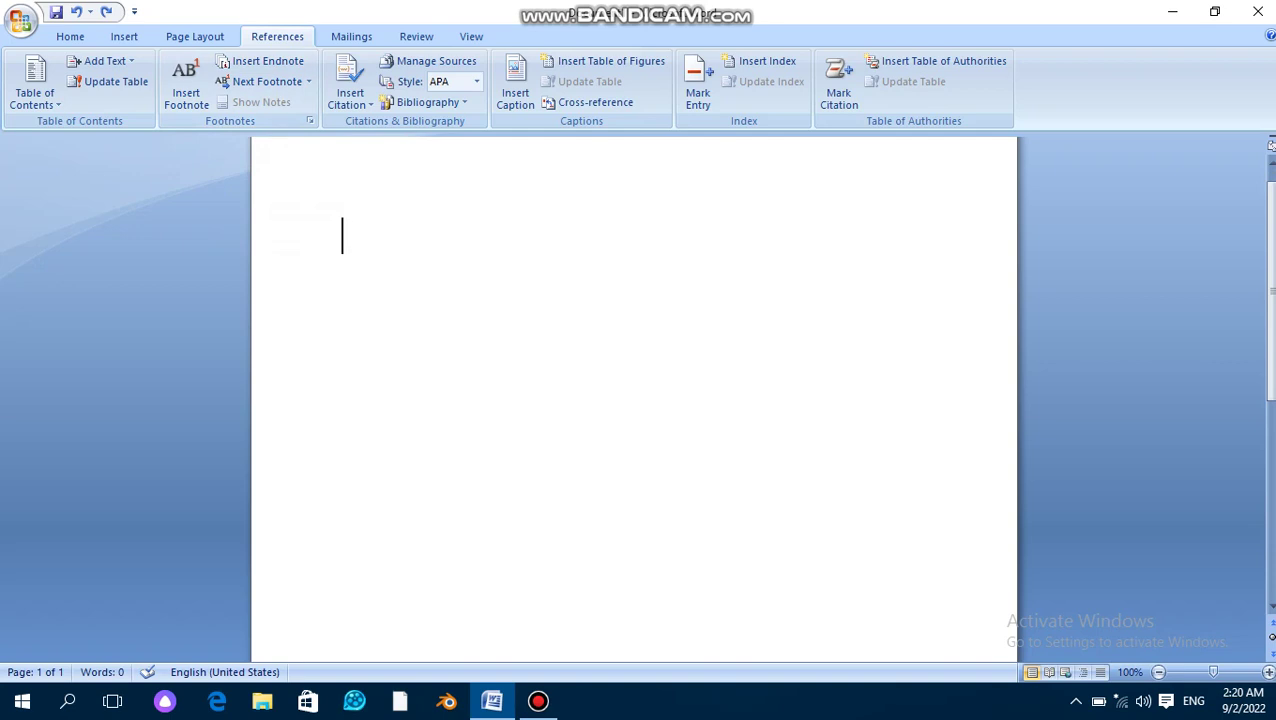
left_click(538, 700)
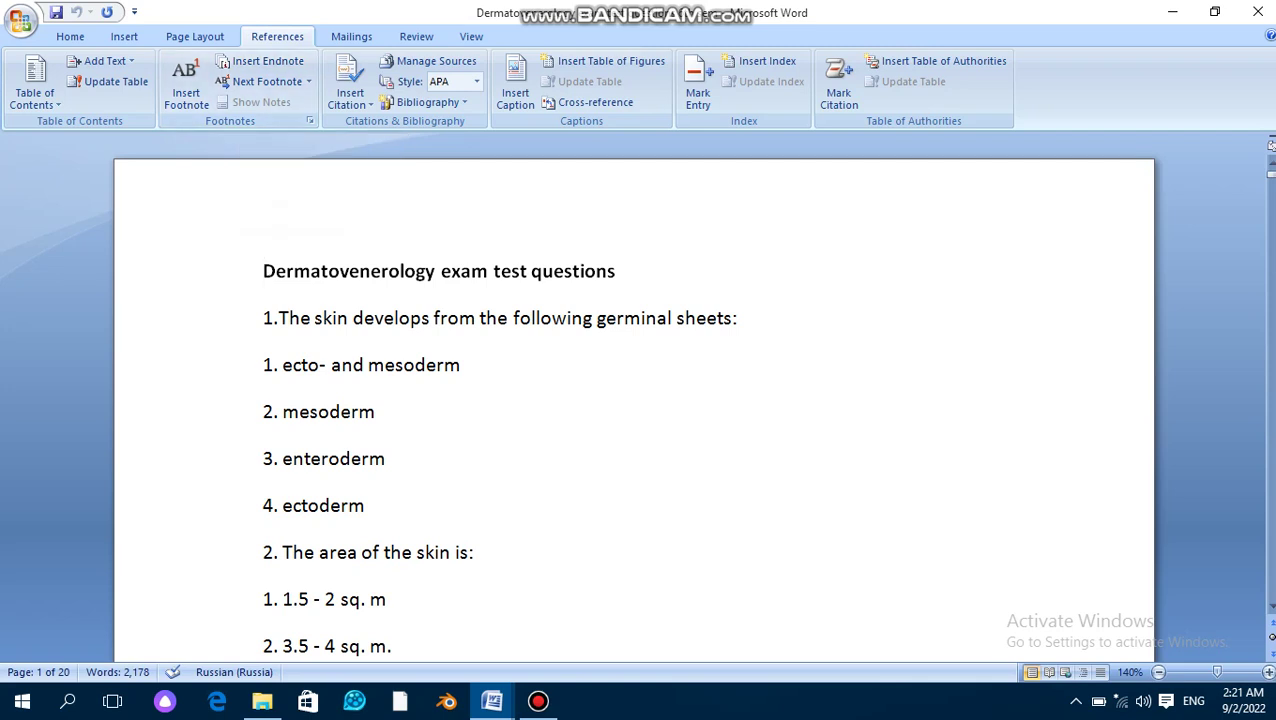
Select the word 'skin' in question 1 and add an endnote after it.
left_click(347, 318)
left_click_drag(337, 318, 314, 318)
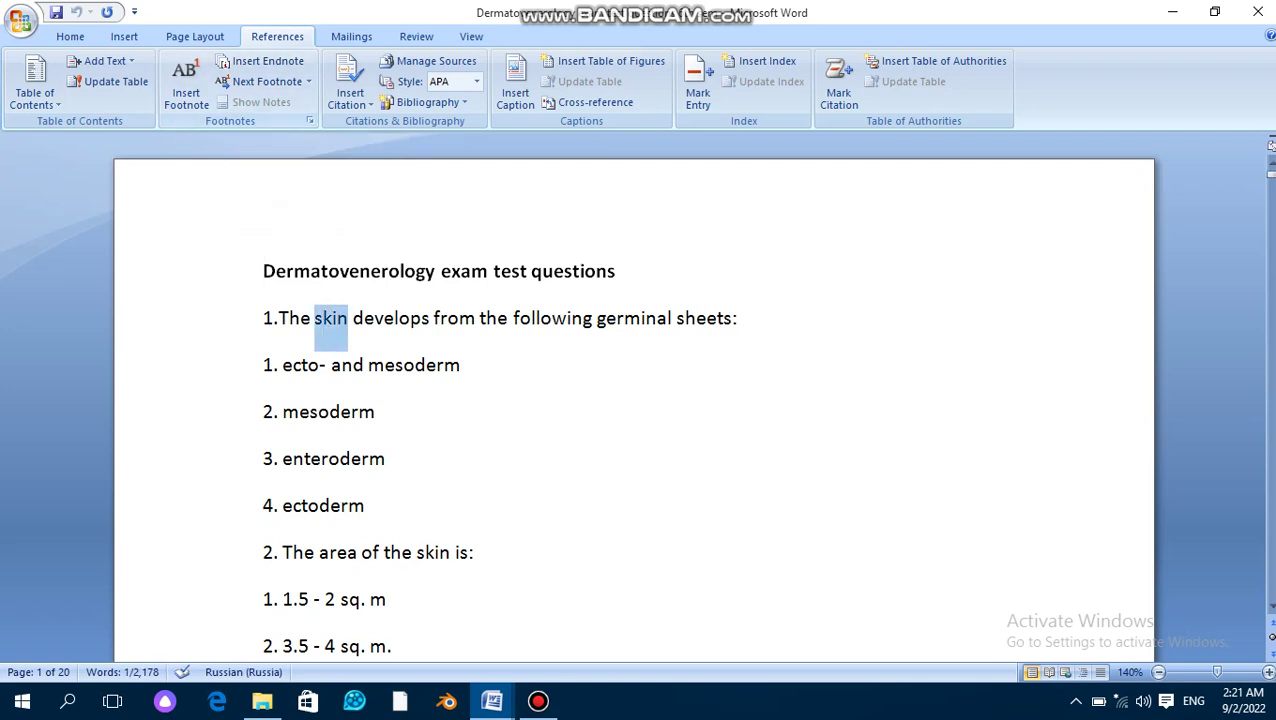
left_click(262, 61)
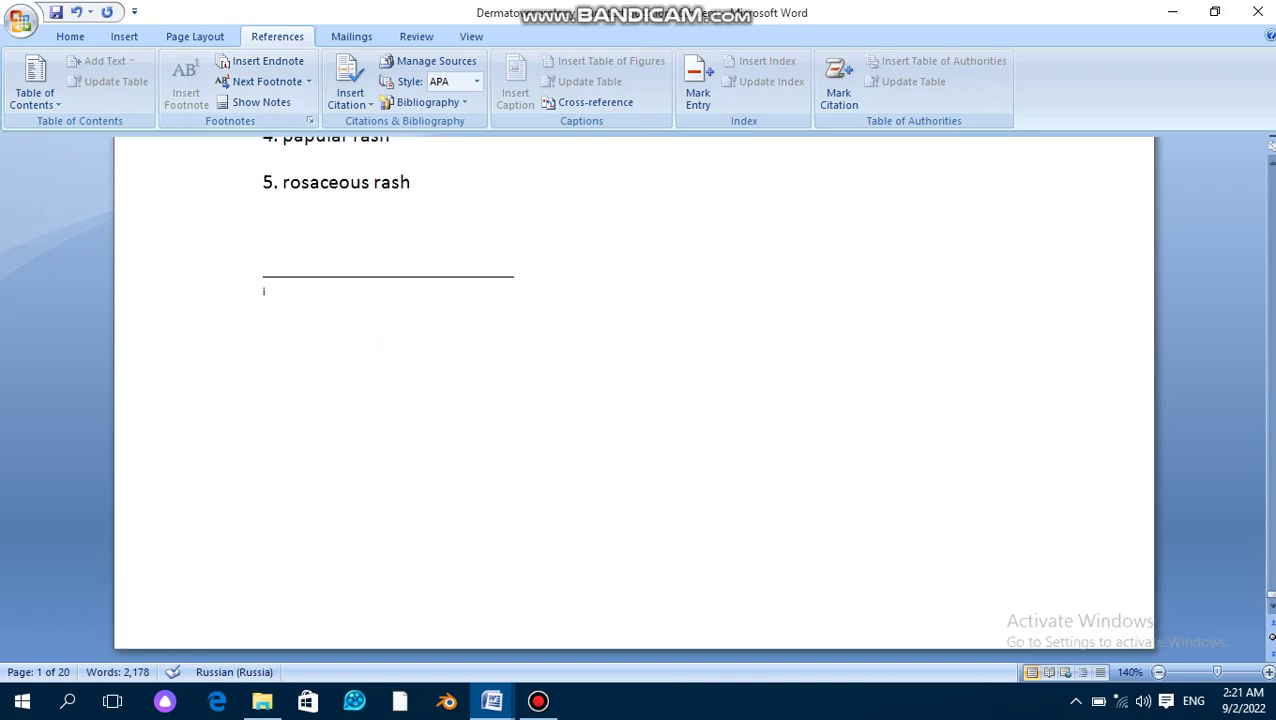
Scroll up from page 18 to questions 82–83 on page 16.
scroll(634, 400, "up", 3)
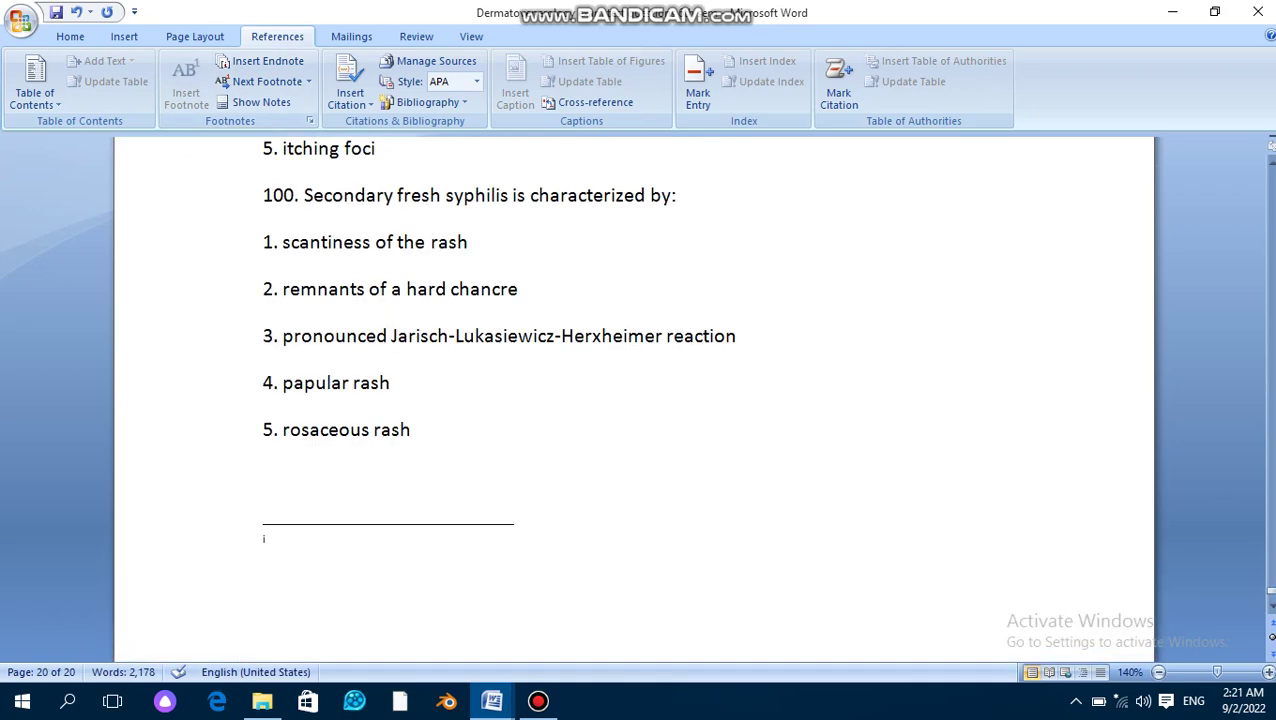
scroll(634, 400, "up", 5)
scroll(634, 400, "up", 8)
scroll(634, 400, "up", 1)
scroll(634, 400, "up", 2)
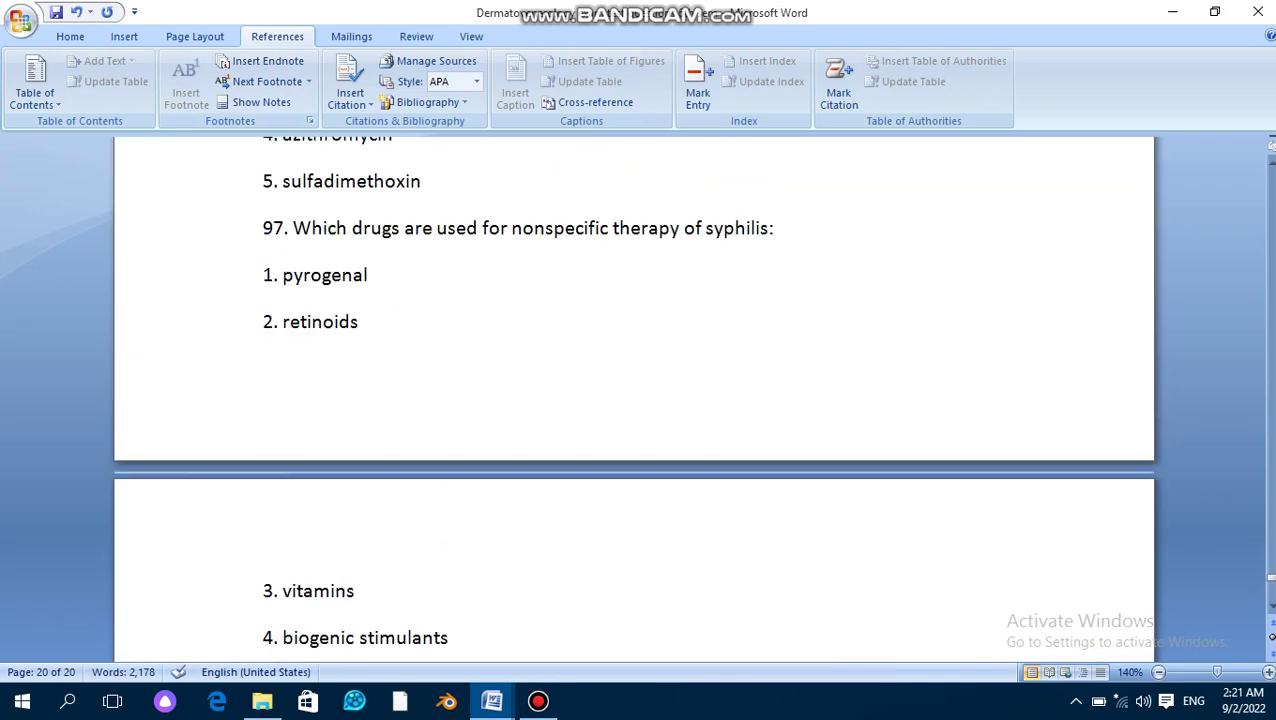
scroll(634, 400, "up", 1)
scroll(634, 400, "up", 2)
scroll(634, 400, "up", 2)
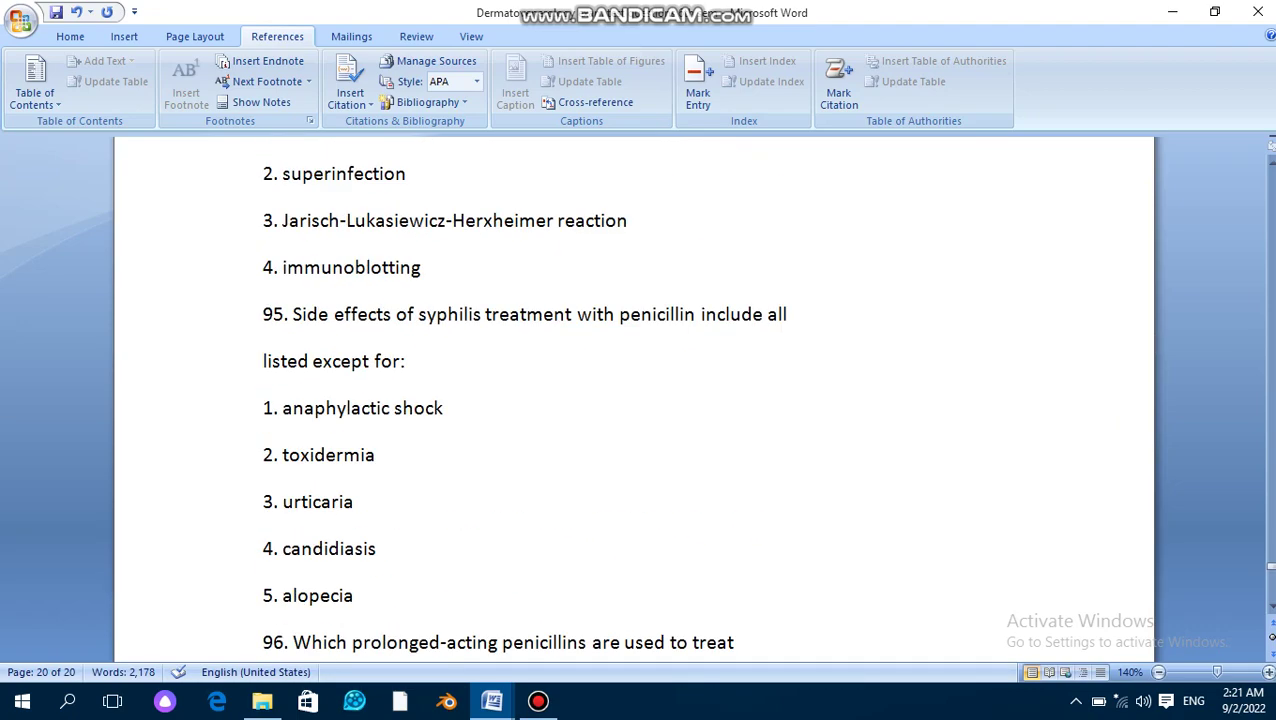
scroll(634, 400, "up", 2)
scroll(634, 400, "up", 2)
scroll(634, 400, "up", 3)
scroll(634, 400, "up", 3)
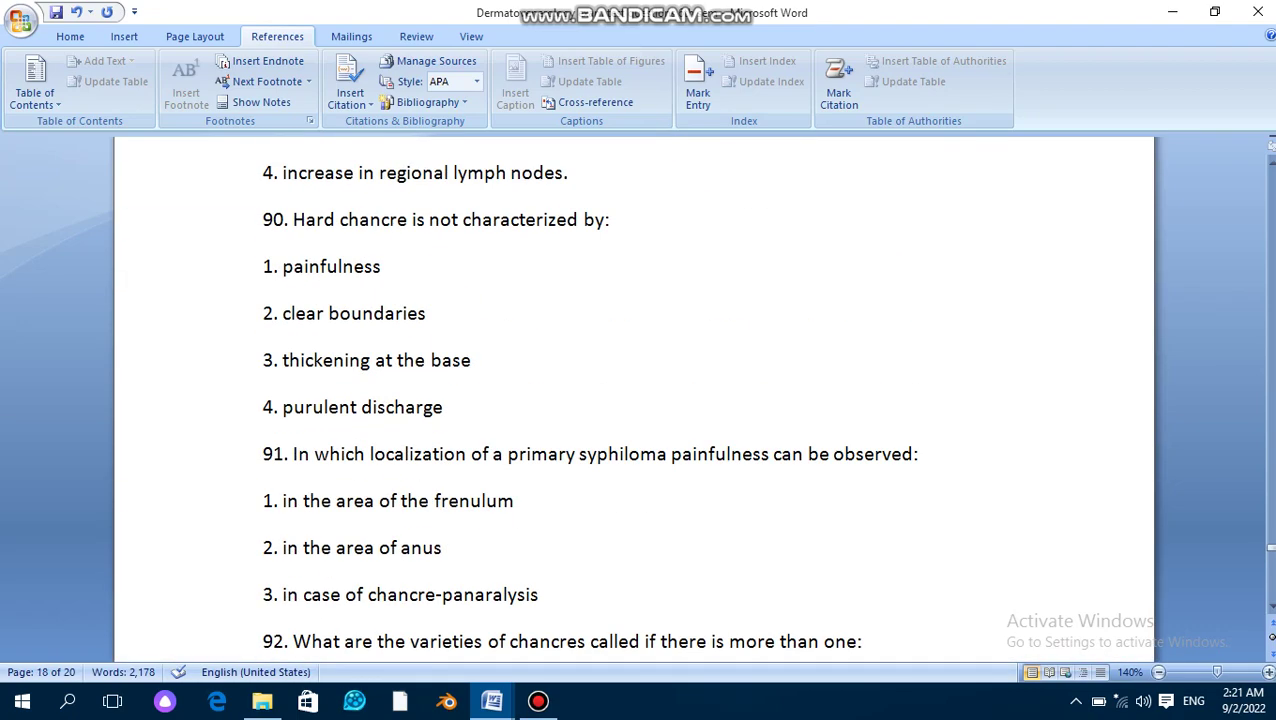
scroll(634, 400, "up", 3)
scroll(634, 400, "up", 2)
scroll(634, 400, "up", 3)
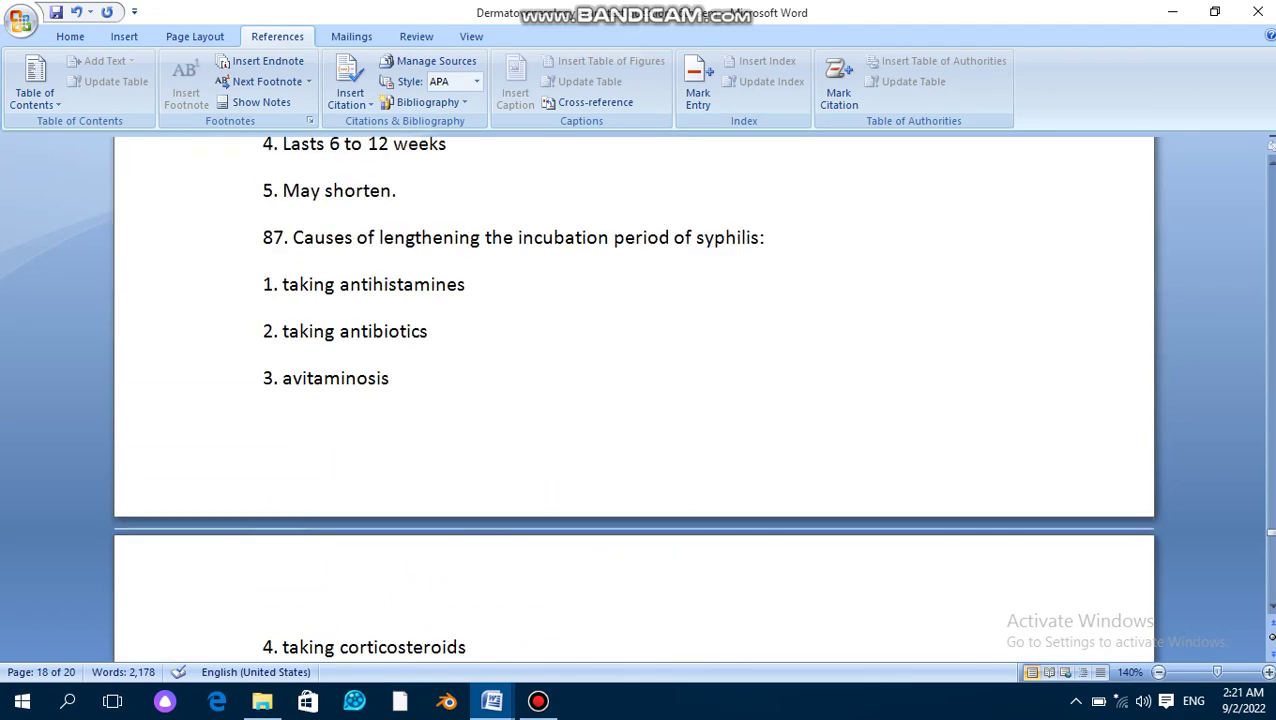
scroll(634, 400, "up", 3)
scroll(634, 400, "up", 1)
scroll(634, 400, "up", 2)
scroll(634, 400, "up", 2)
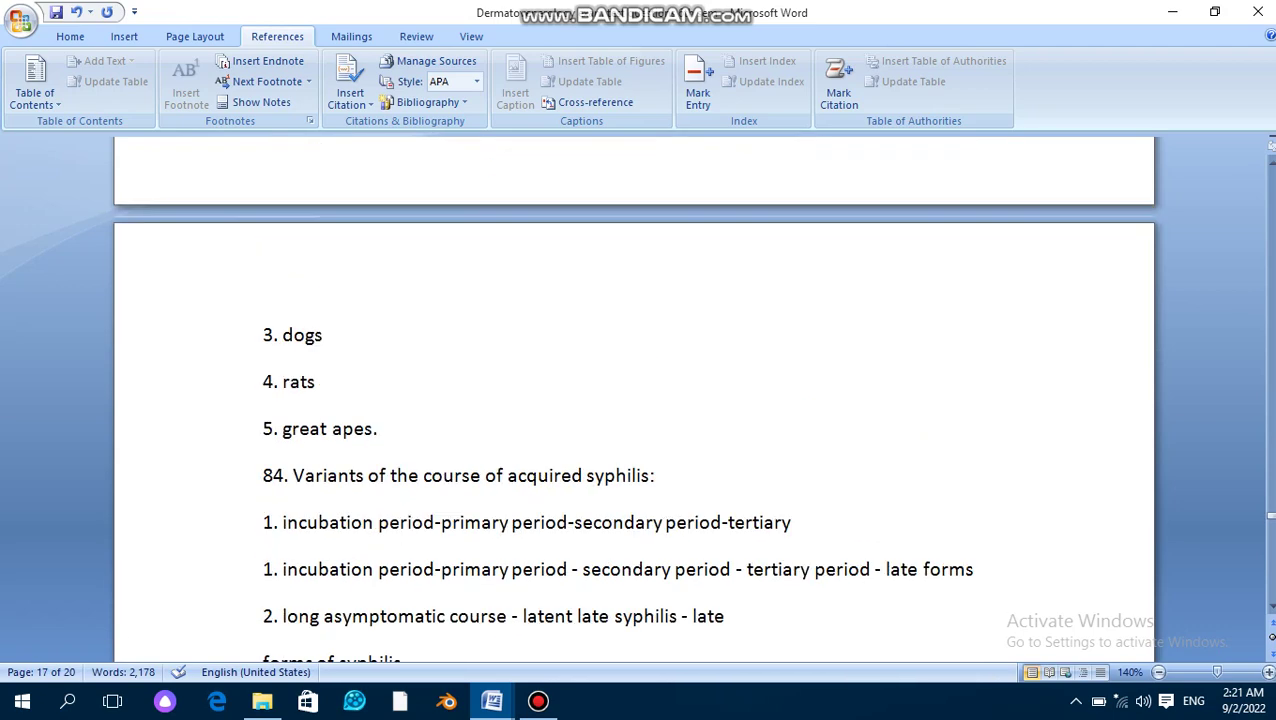
scroll(634, 400, "up", 2)
scroll(634, 400, "up", 1)
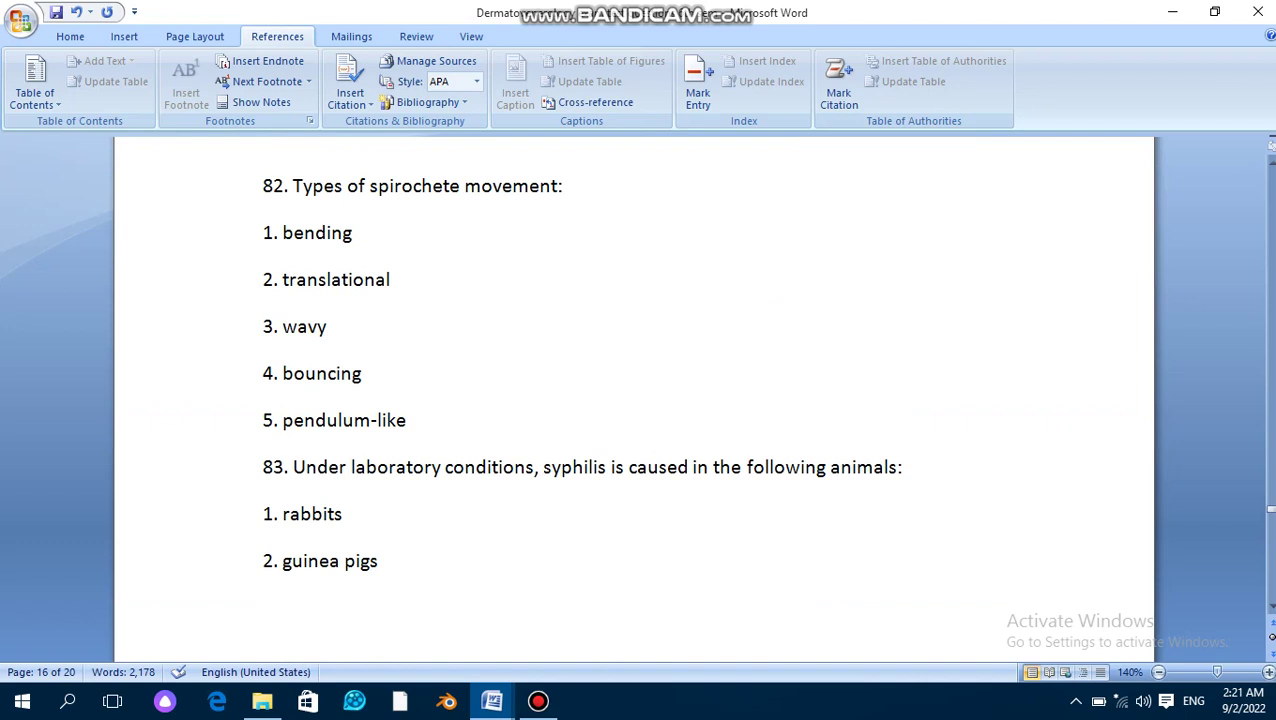
left_click_drag(390, 280, 282, 280)
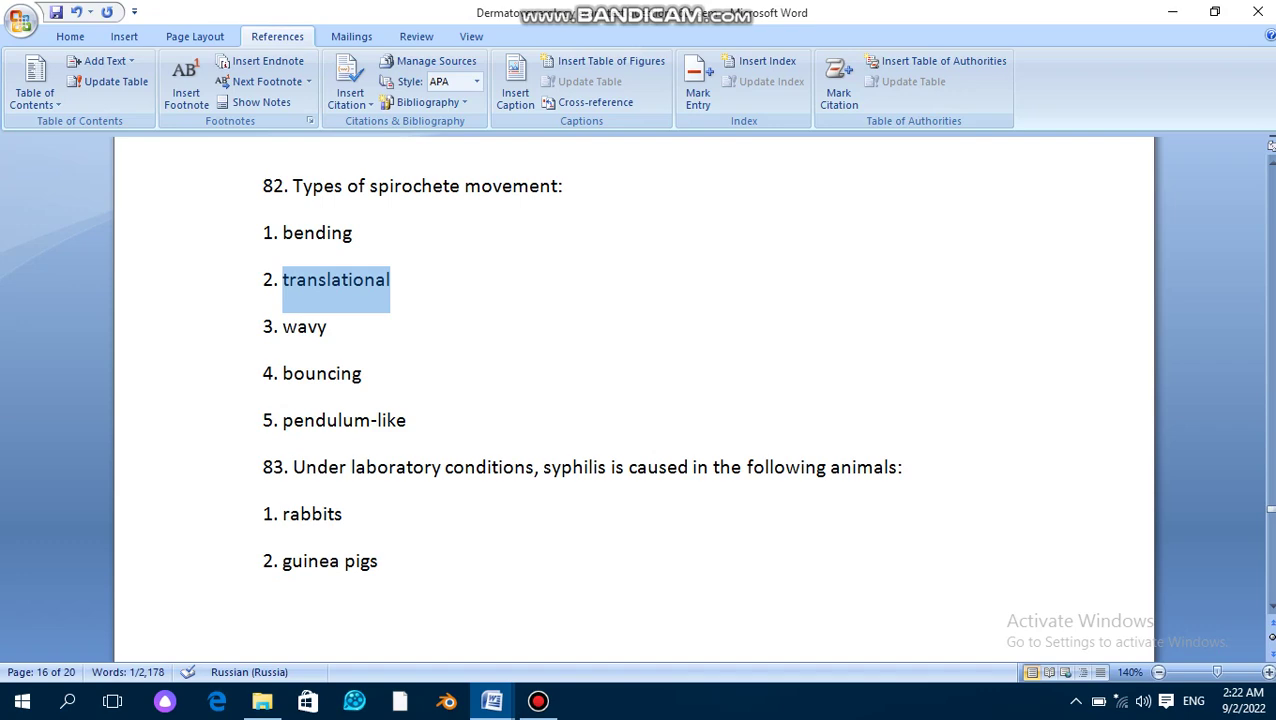
scroll(634, 400, "down", 2)
scroll(634, 400, "down", 4)
scroll(634, 400, "down", 3)
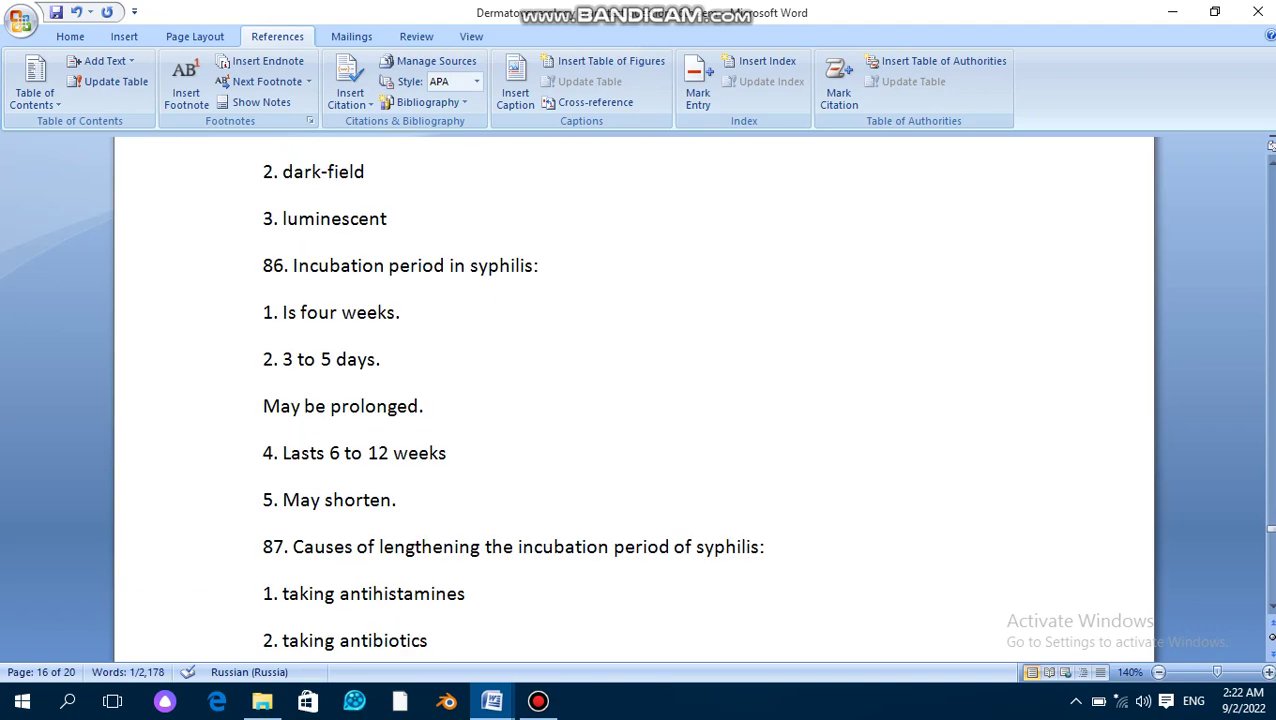
scroll(634, 400, "down", 3)
scroll(634, 400, "down", 5)
scroll(634, 400, "down", 5)
scroll(634, 400, "down", 4)
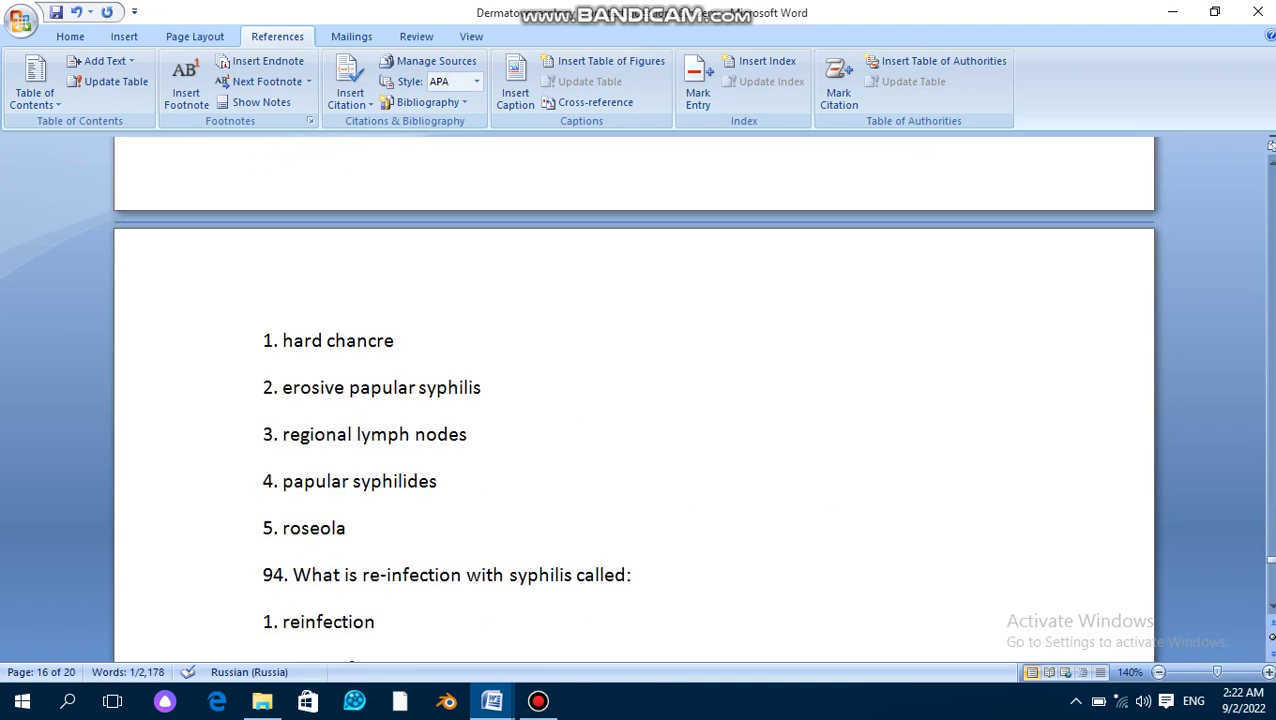
scroll(634, 400, "down", 5)
scroll(634, 400, "down", 5)
scroll(634, 400, "down", 5)
scroll(634, 400, "down", 5)
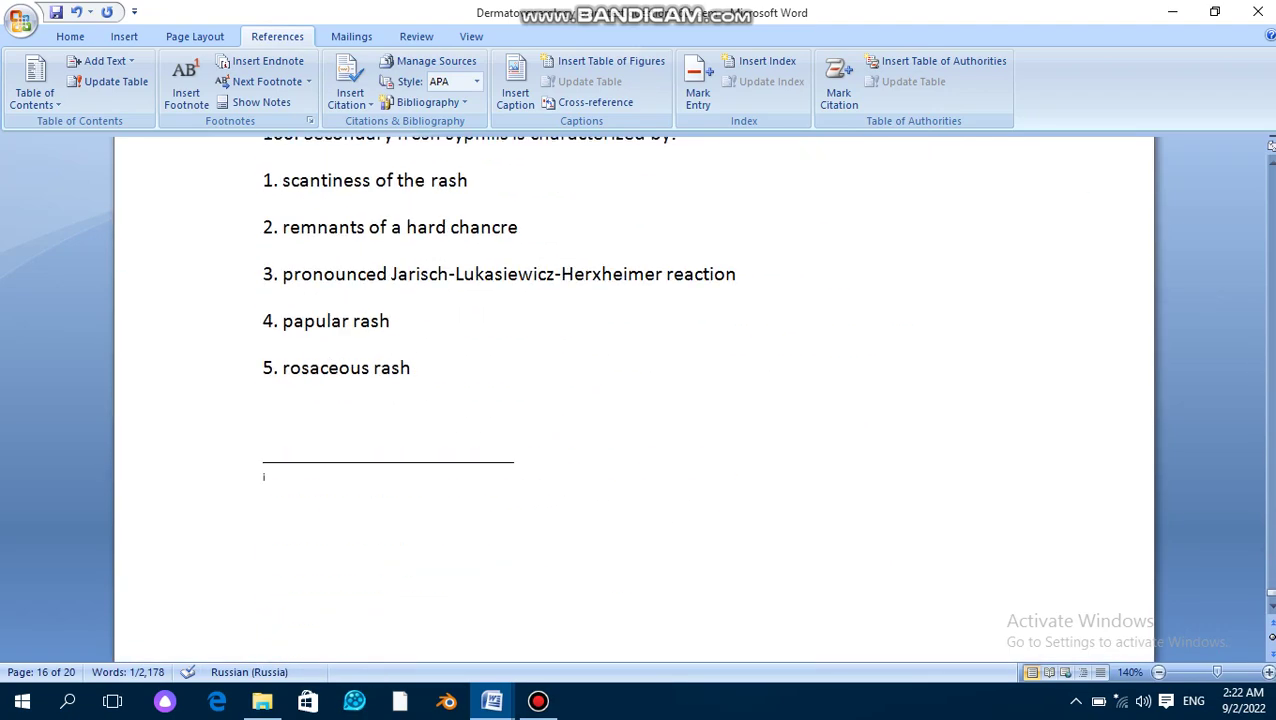
scroll(634, 400, "down", 2)
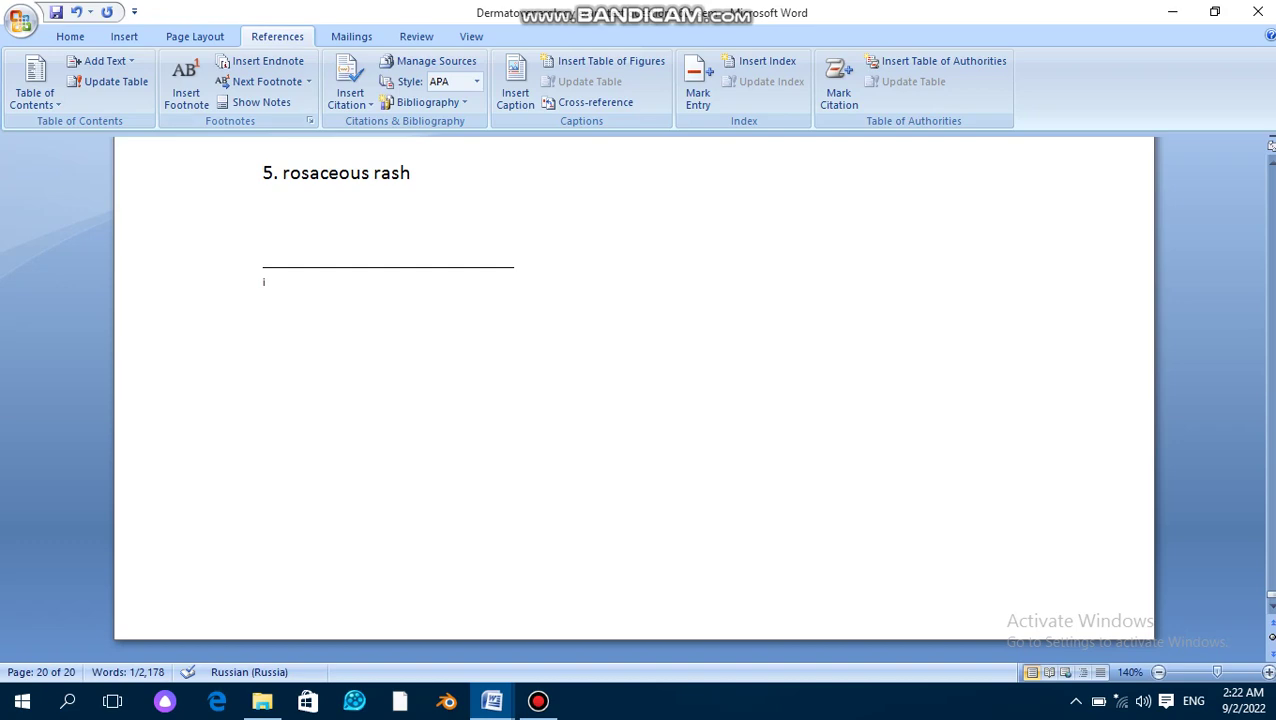
scroll(634, 400, "up", 1)
scroll(634, 400, "up", 4)
scroll(634, 400, "up", 2)
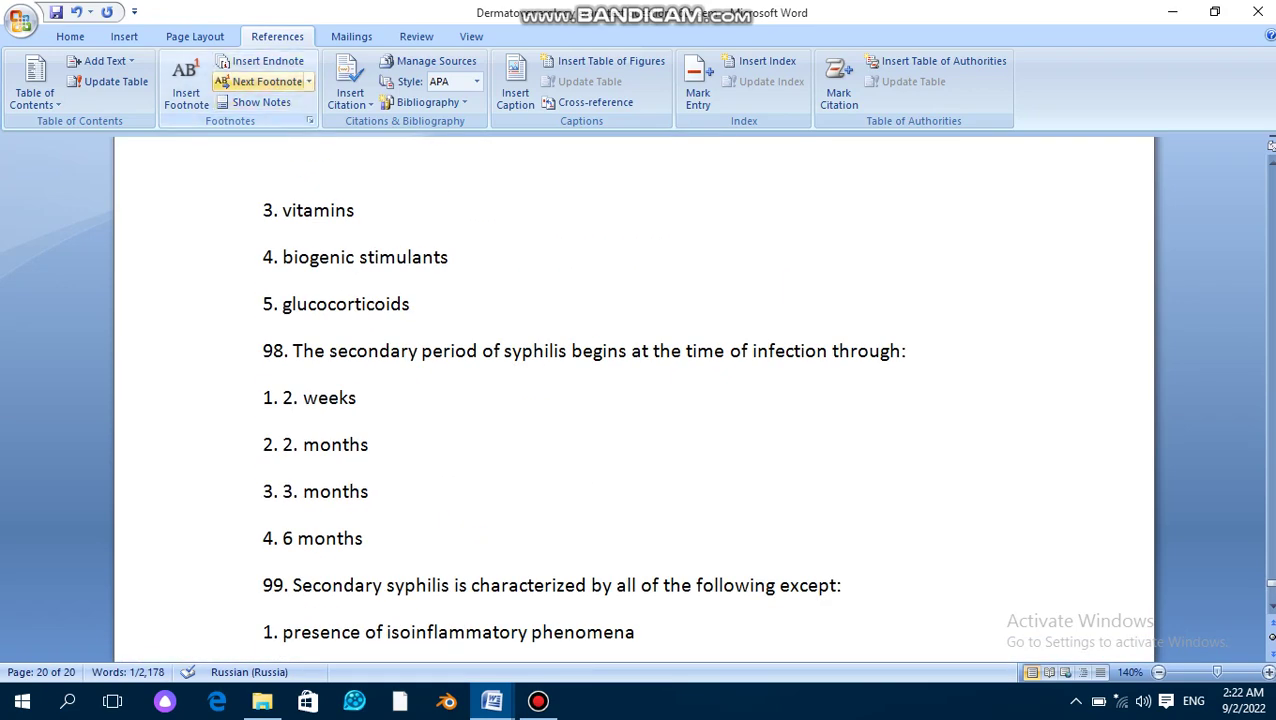
left_click(262, 81)
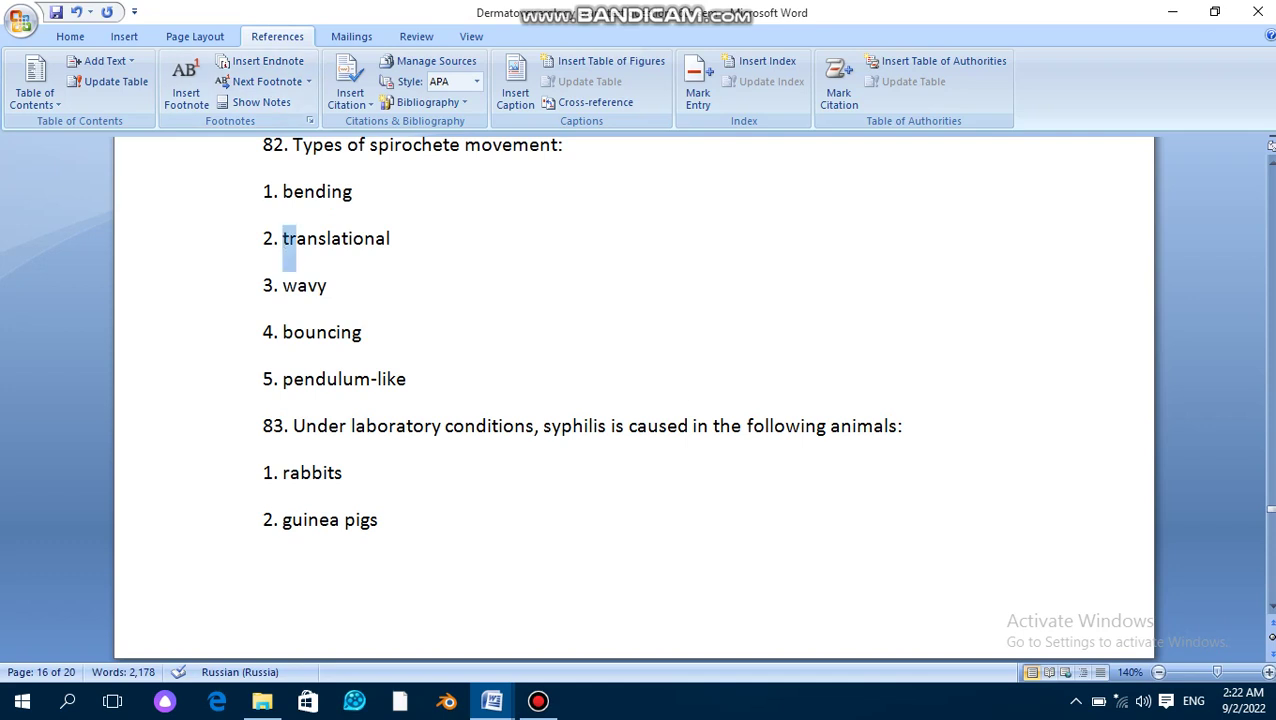
left_click(262, 81)
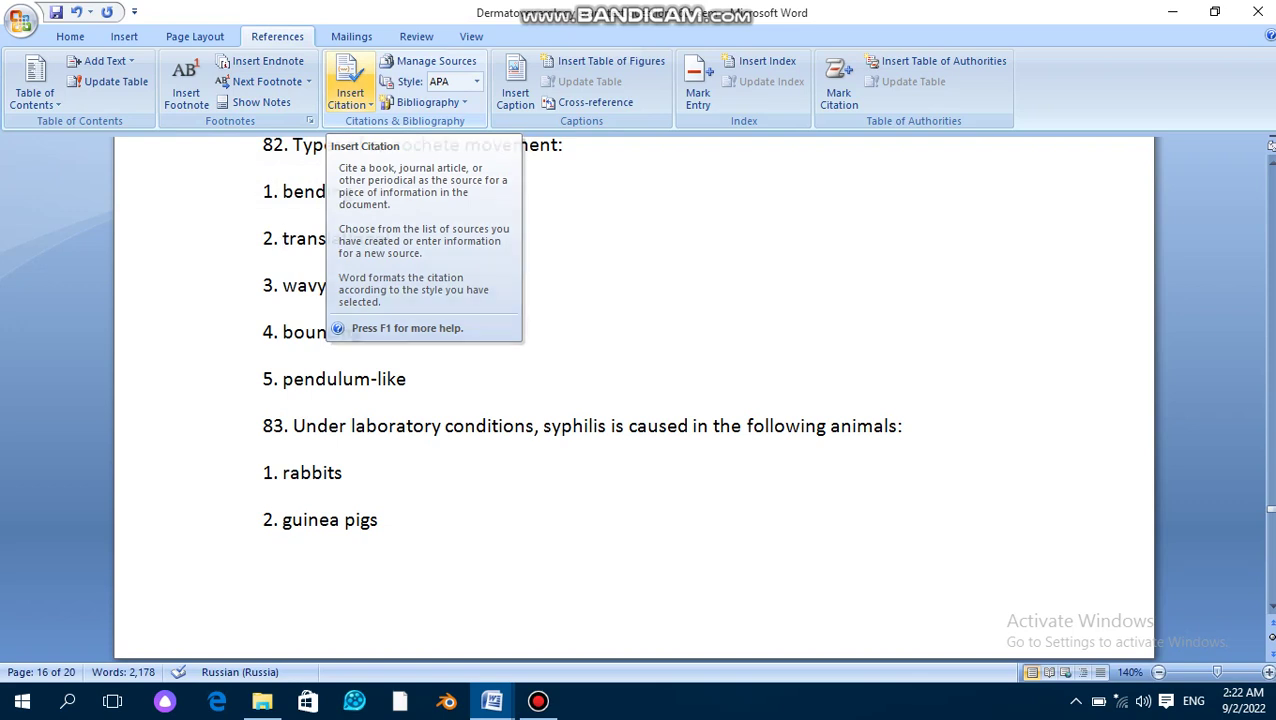
Select question 81 together with its answers.
left_click(350, 95)
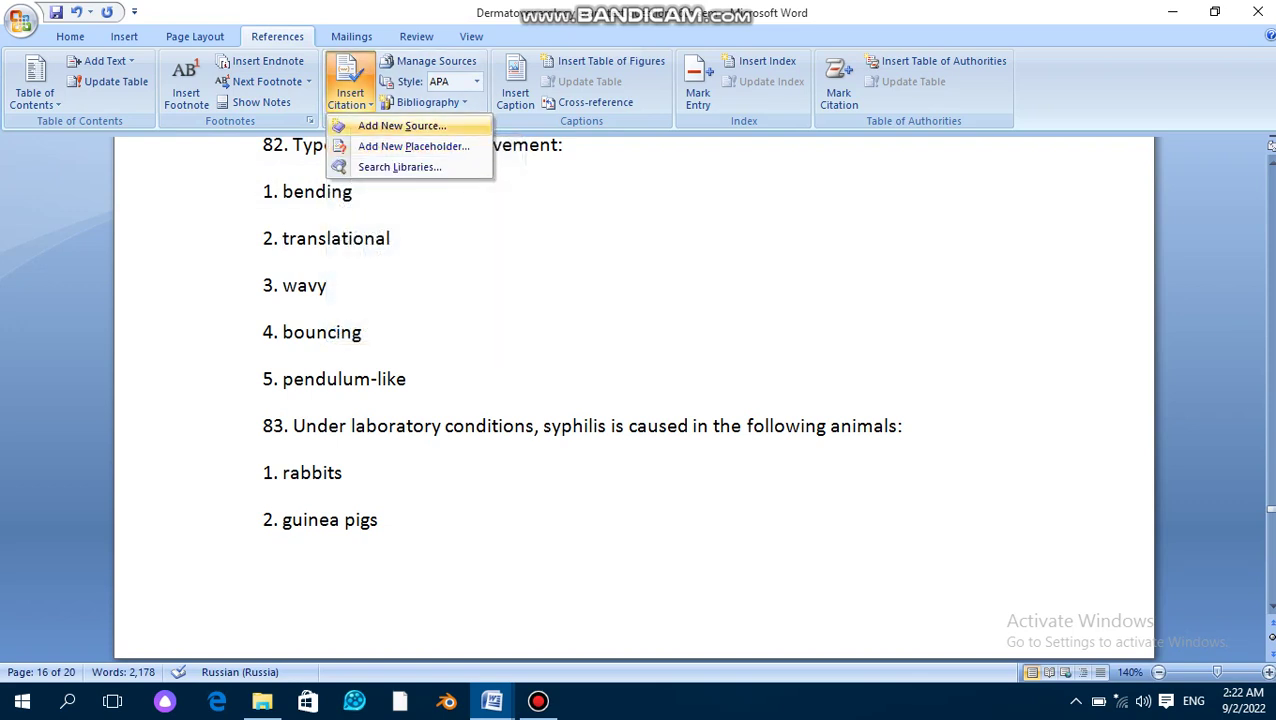
key("Escape")
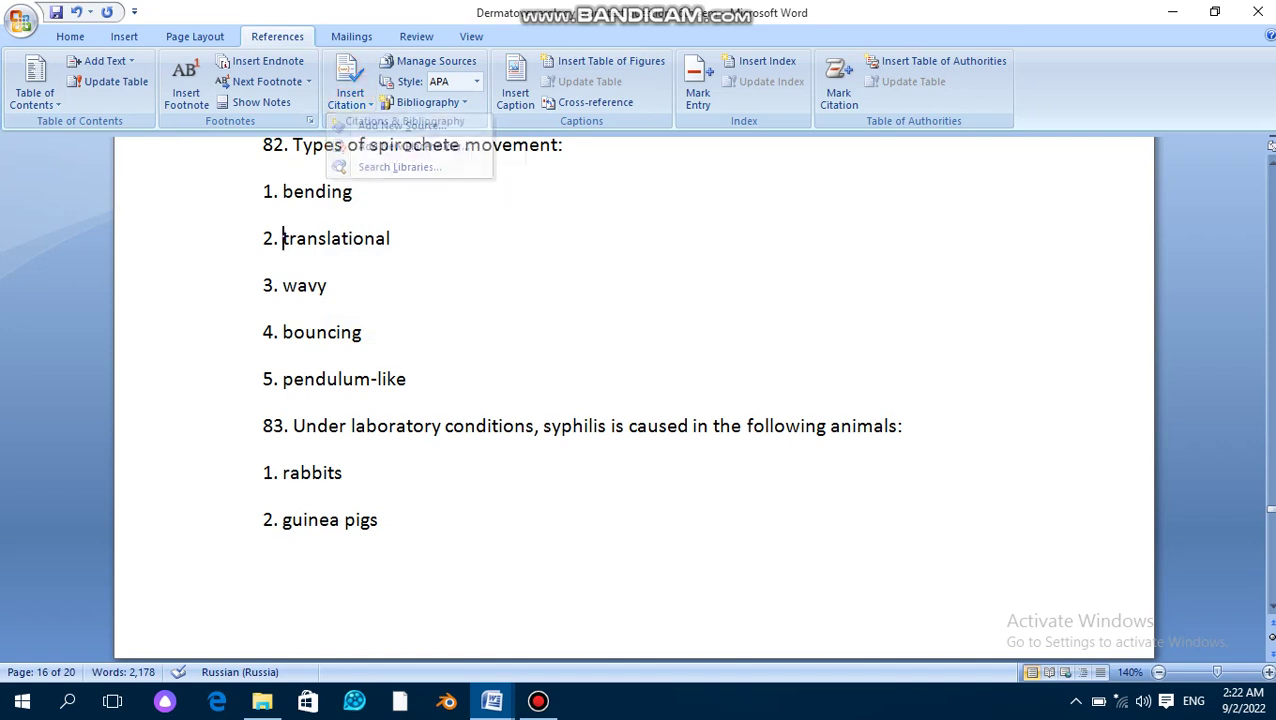
scroll(634, 400, "up", 1)
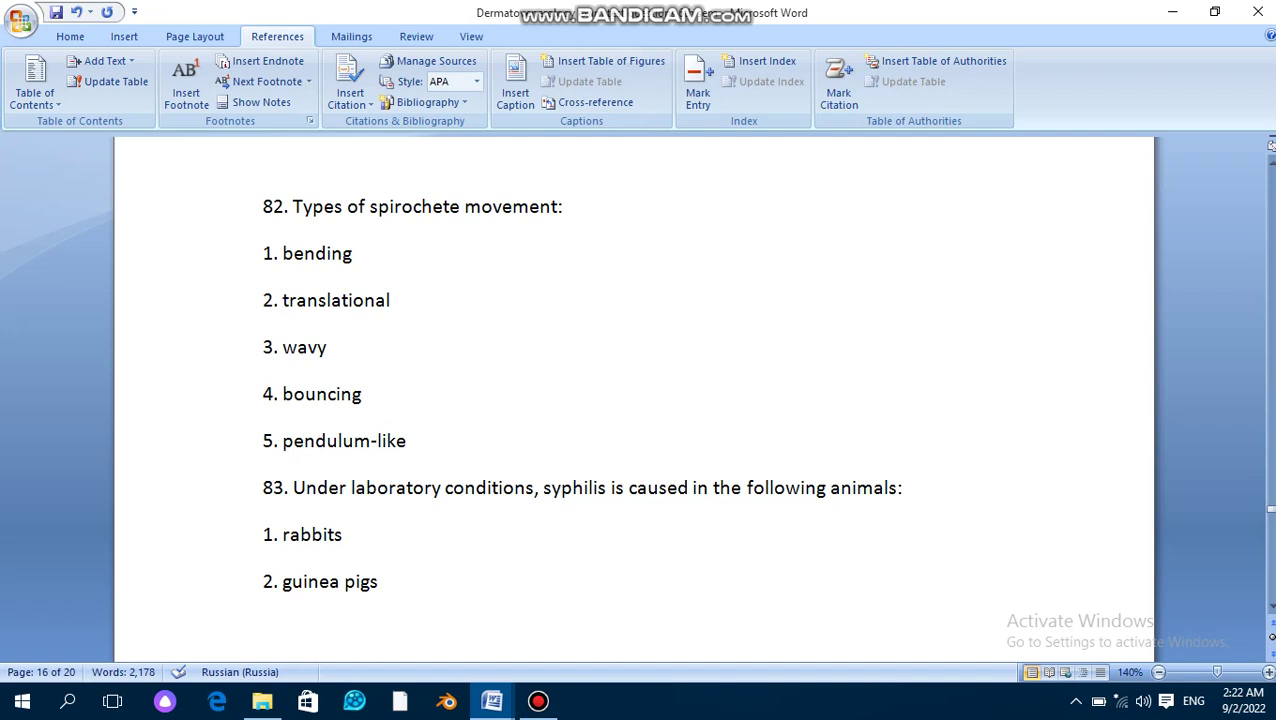
scroll(634, 400, "up", 3)
scroll(634, 400, "up", 1)
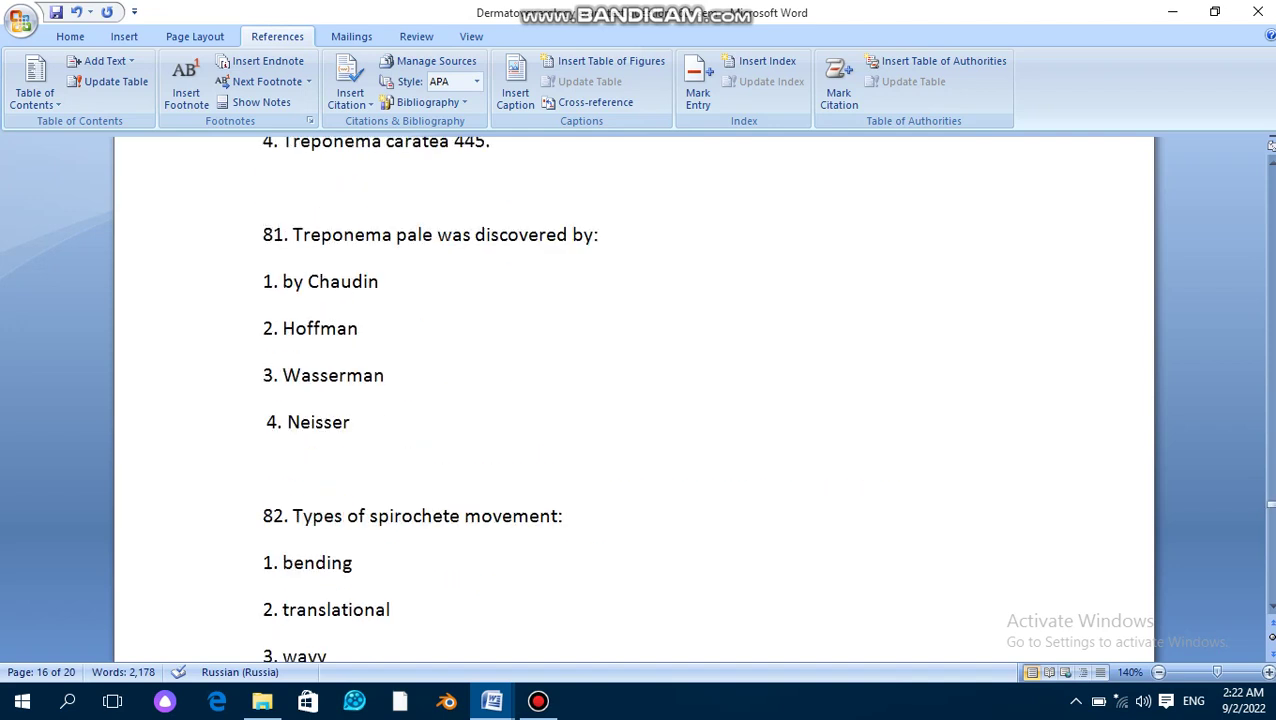
left_click_drag(262, 234, 360, 440)
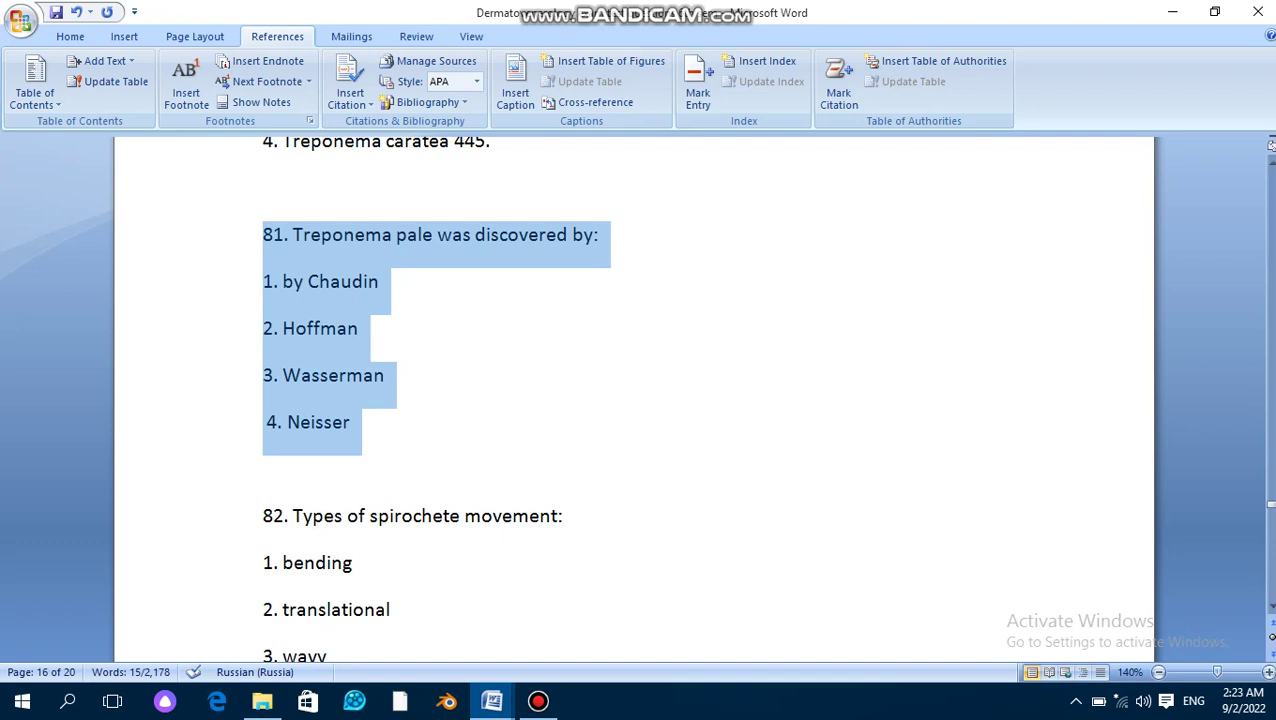
Start a new citation source with Add New Source, keeping Book as the type.
left_click(350, 88)
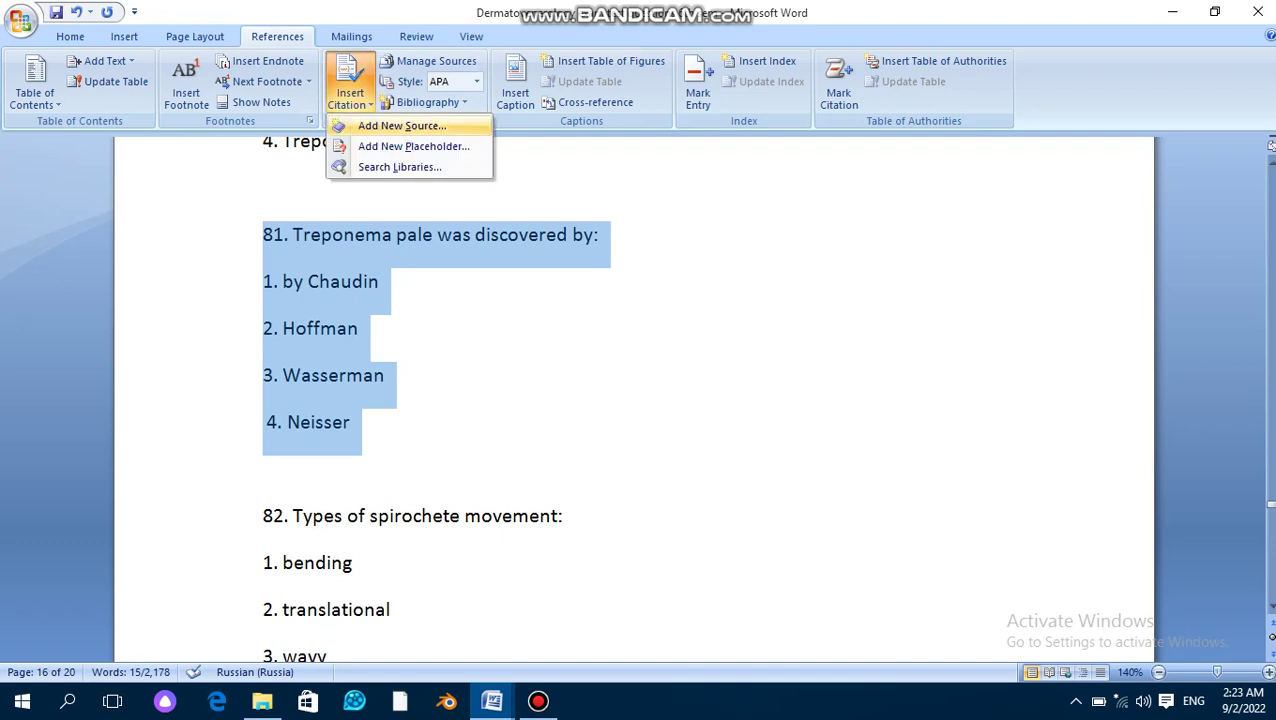
left_click(401, 125)
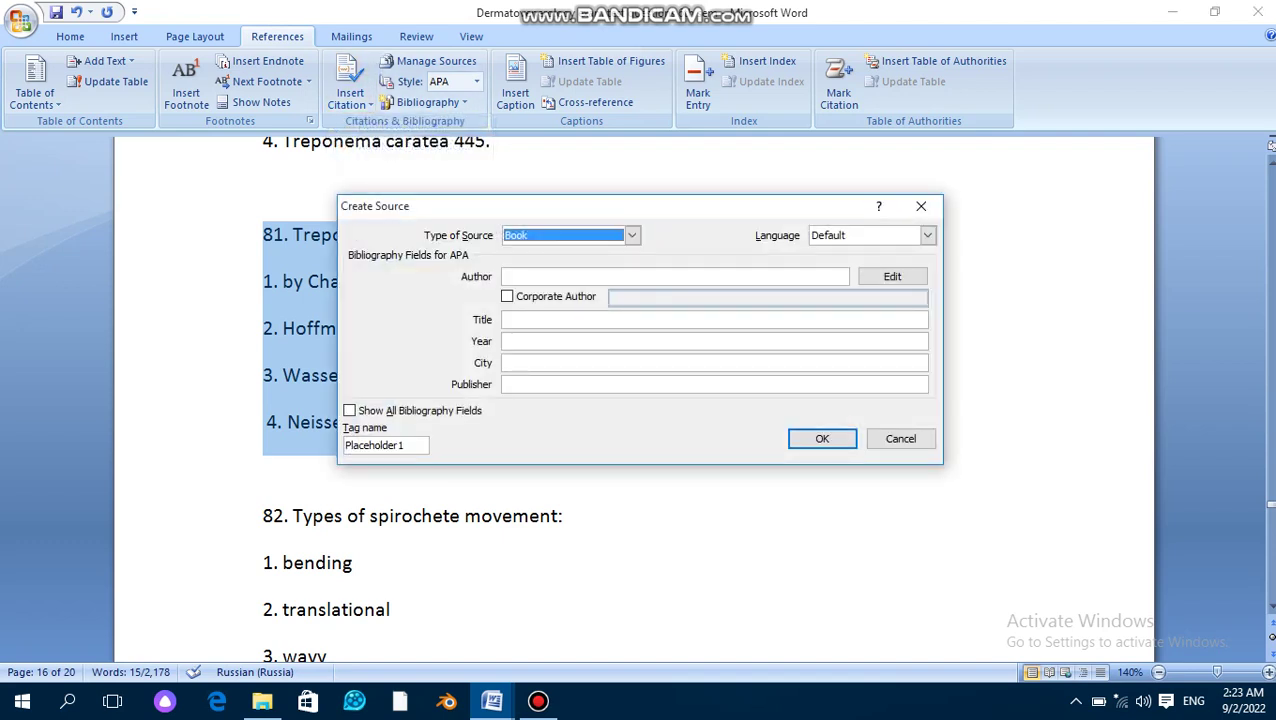
left_click(632, 235)
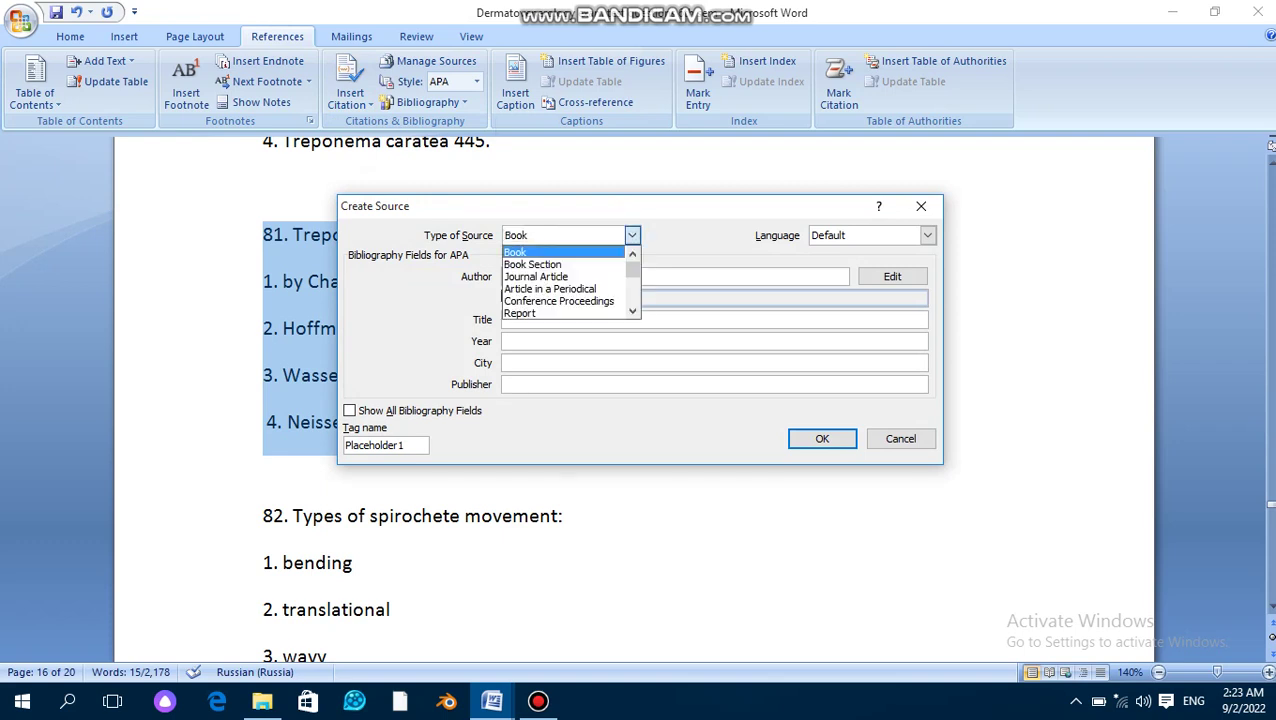
left_click(632, 235)
left_click(506, 277)
key("Tab")
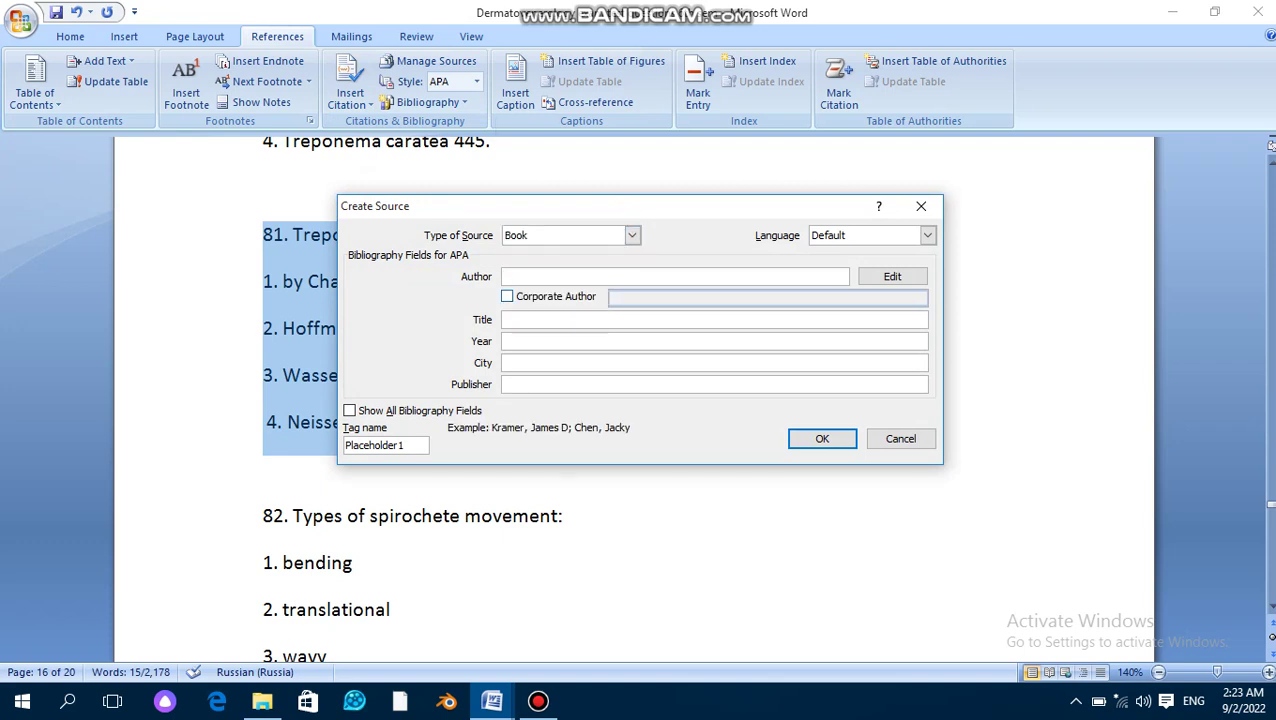
key("Tab")
key("Tab")
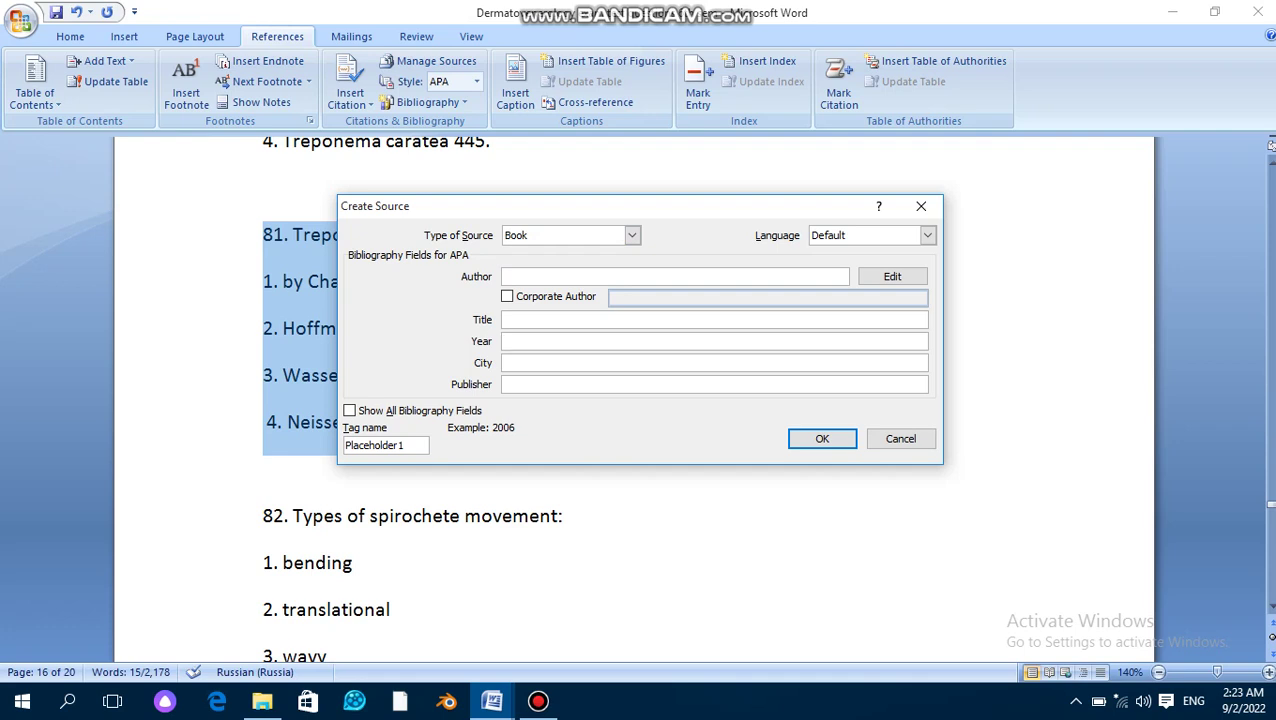
key("Tab")
key("Tab")
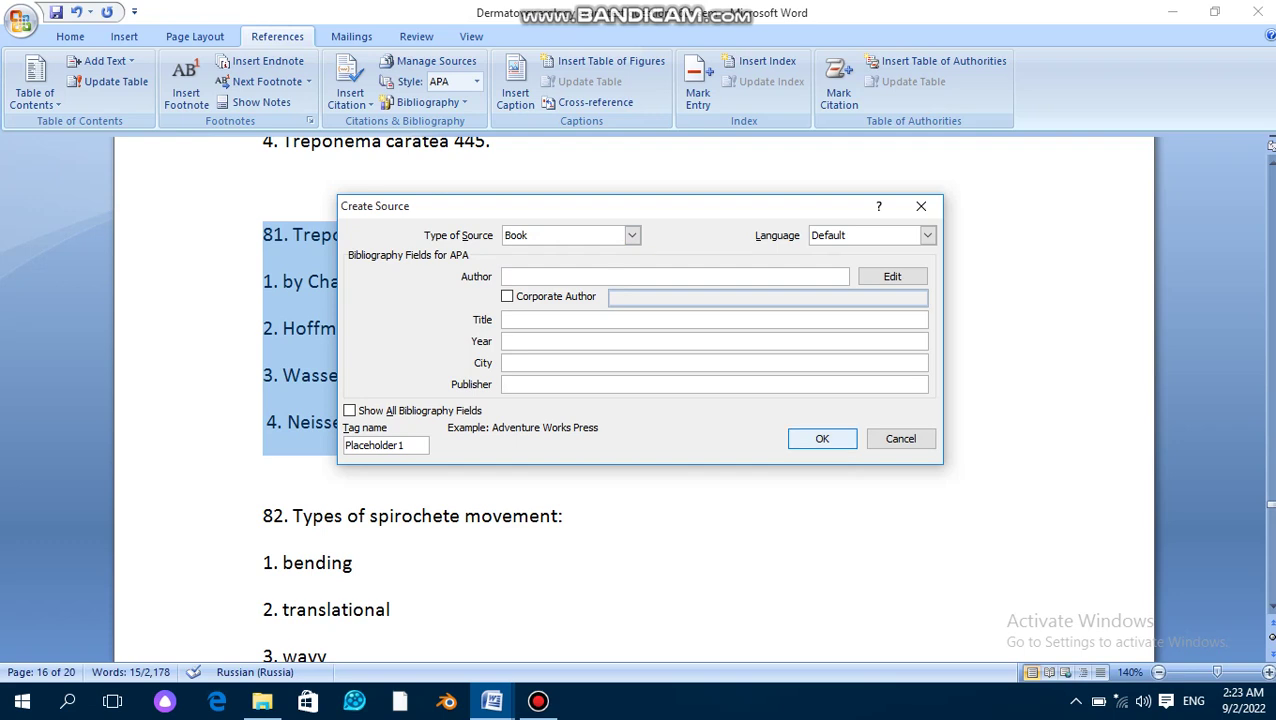
Enter title 'I', year 8879 and city 'lkhigy', then insert the citation.
left_click(700, 319)
type("I")
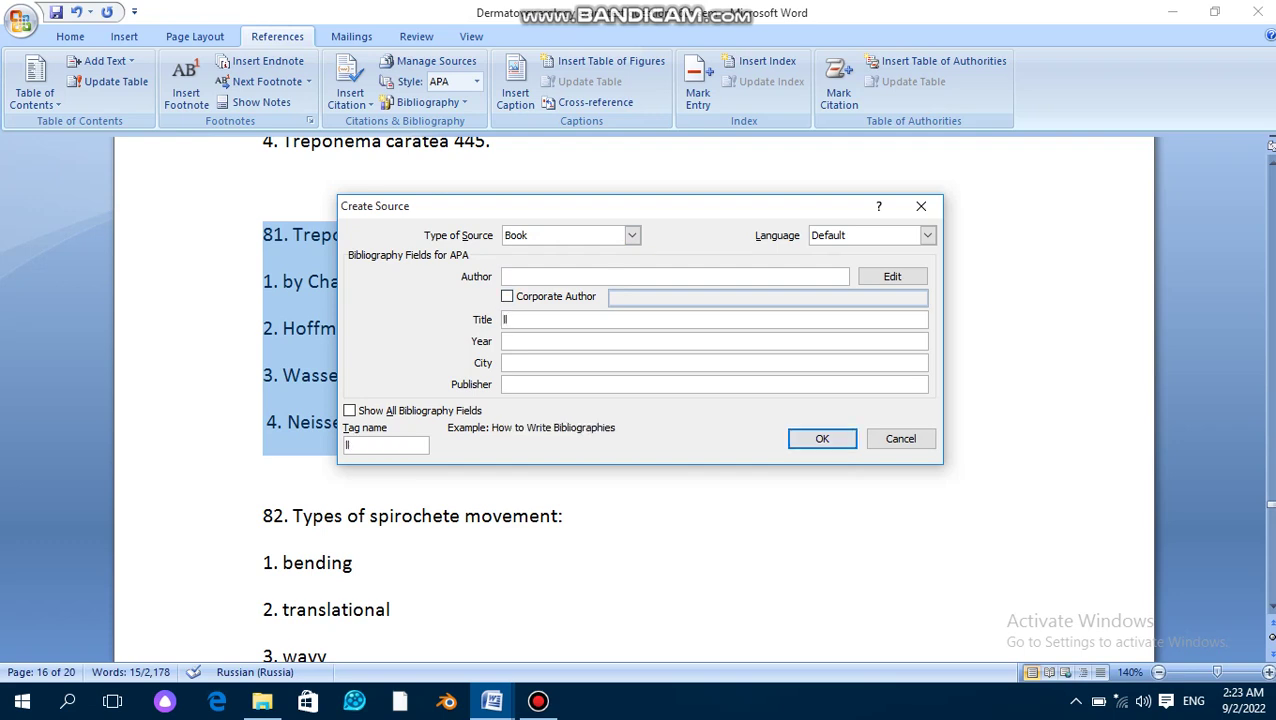
left_click(714, 341)
type("8879")
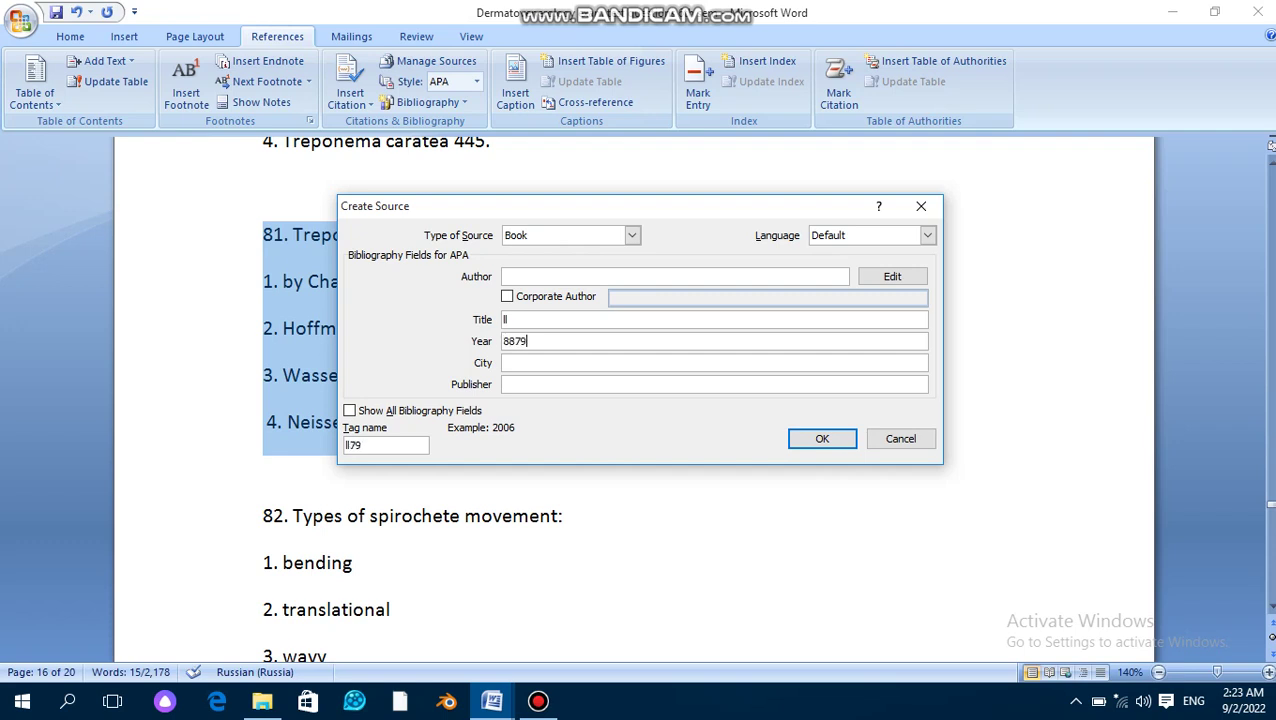
left_click(714, 362)
type("lkhigy")
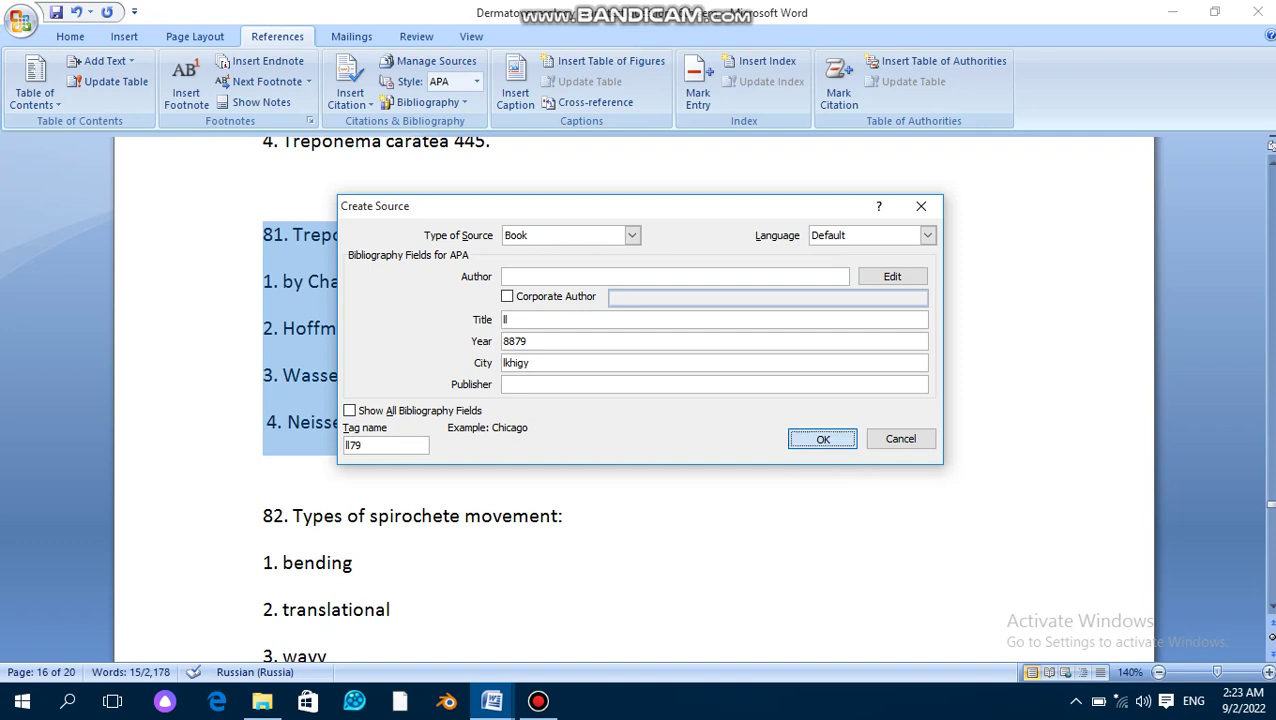
left_click(822, 438)
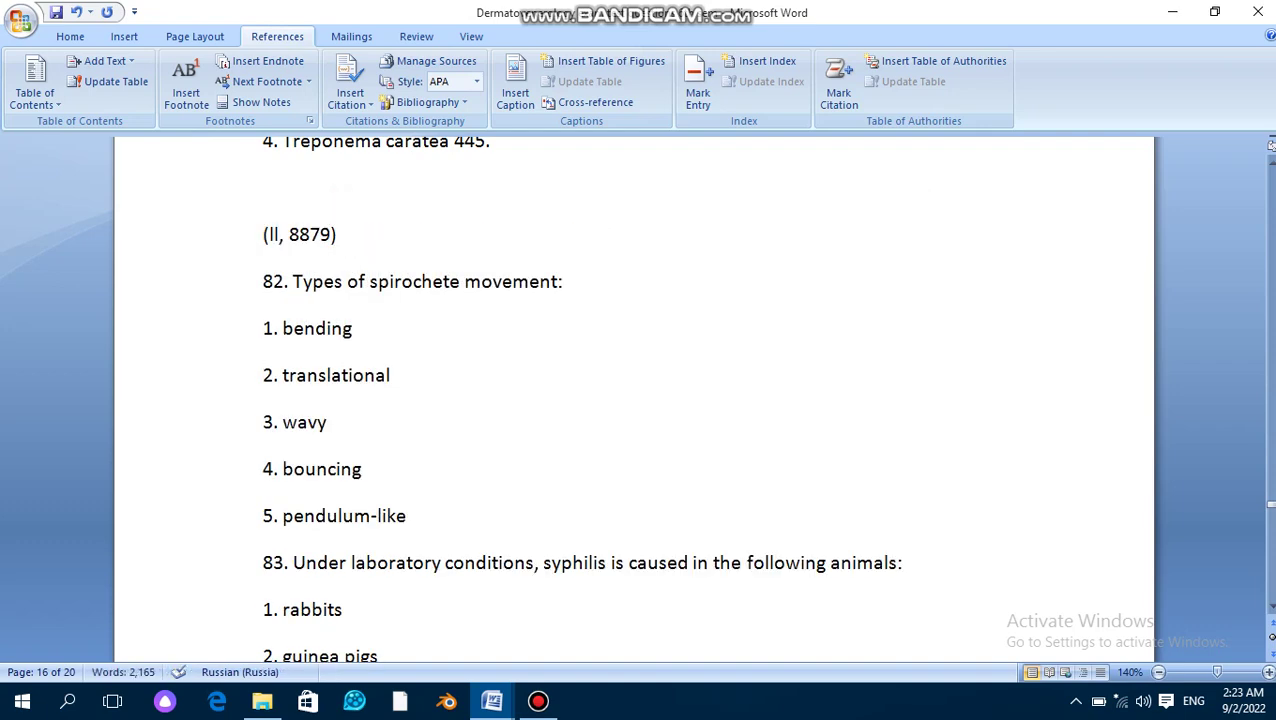
Undo the (ll, 8879) citation to restore question 81, then place the cursor after 'Neisser'.
scroll(634, 398, "up", 3)
scroll(634, 398, "up", 3)
scroll(634, 398, "up", 2)
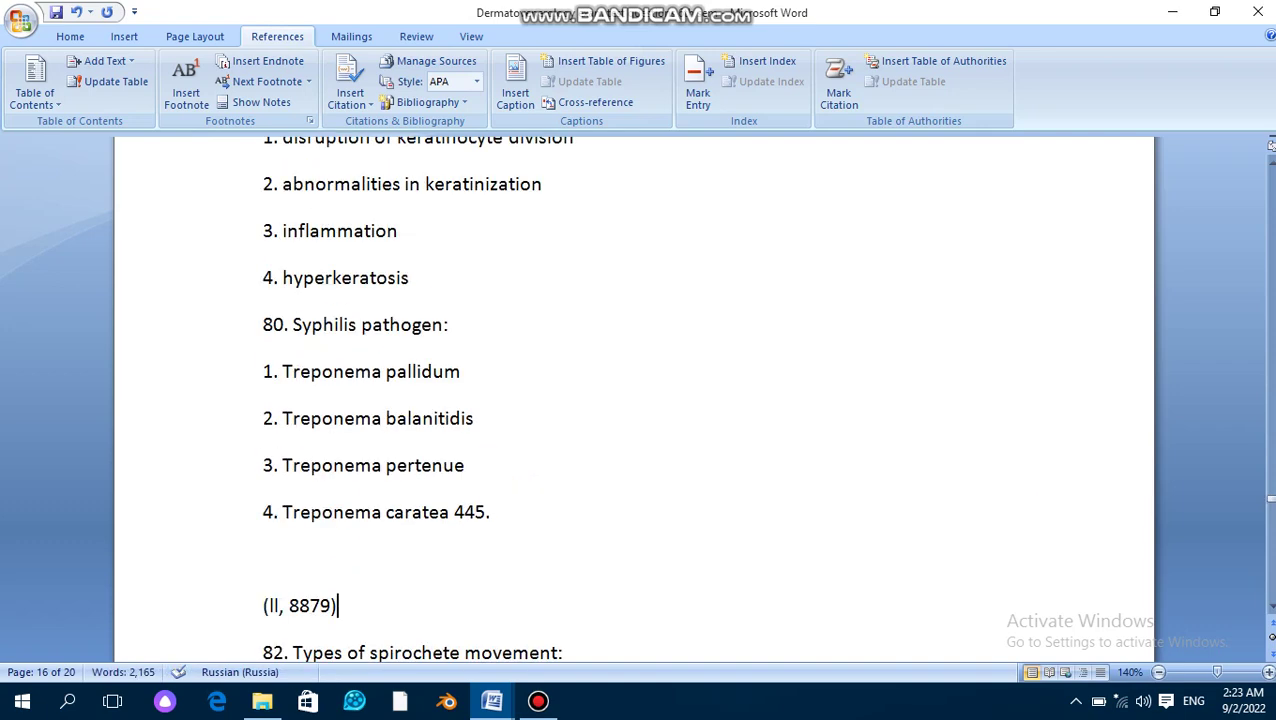
scroll(634, 398, "down", 3)
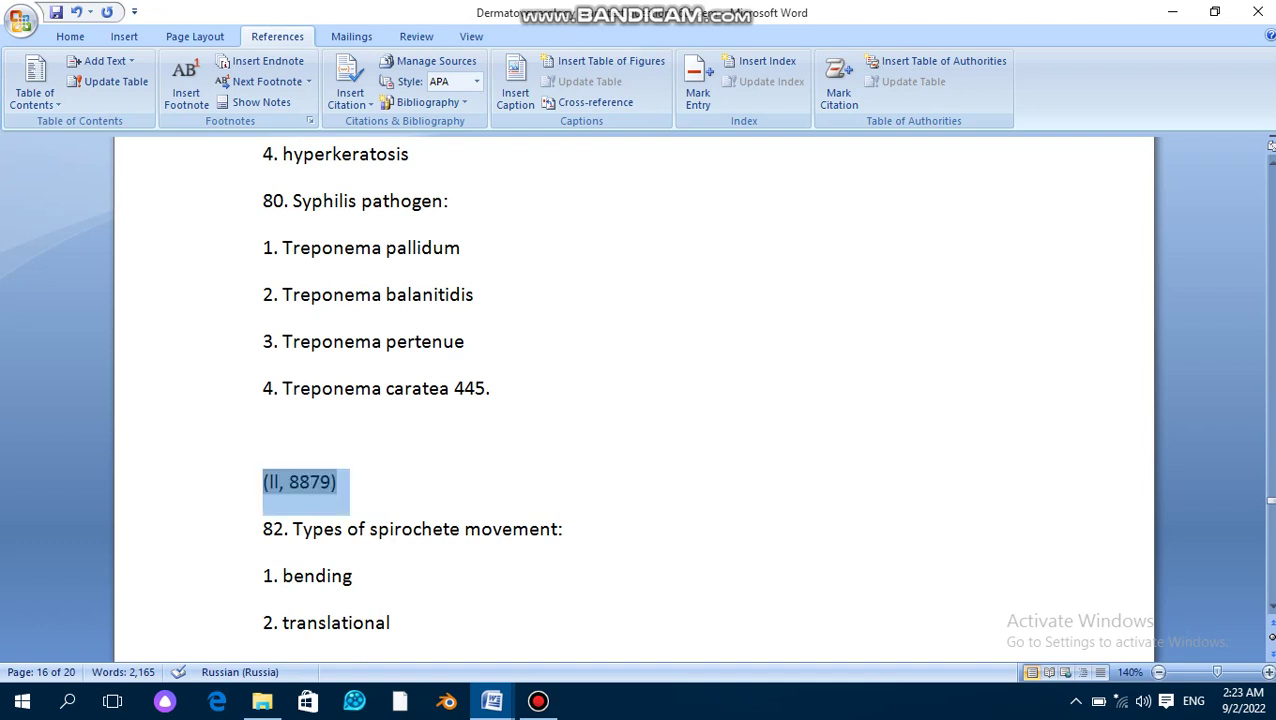
left_click(299, 482)
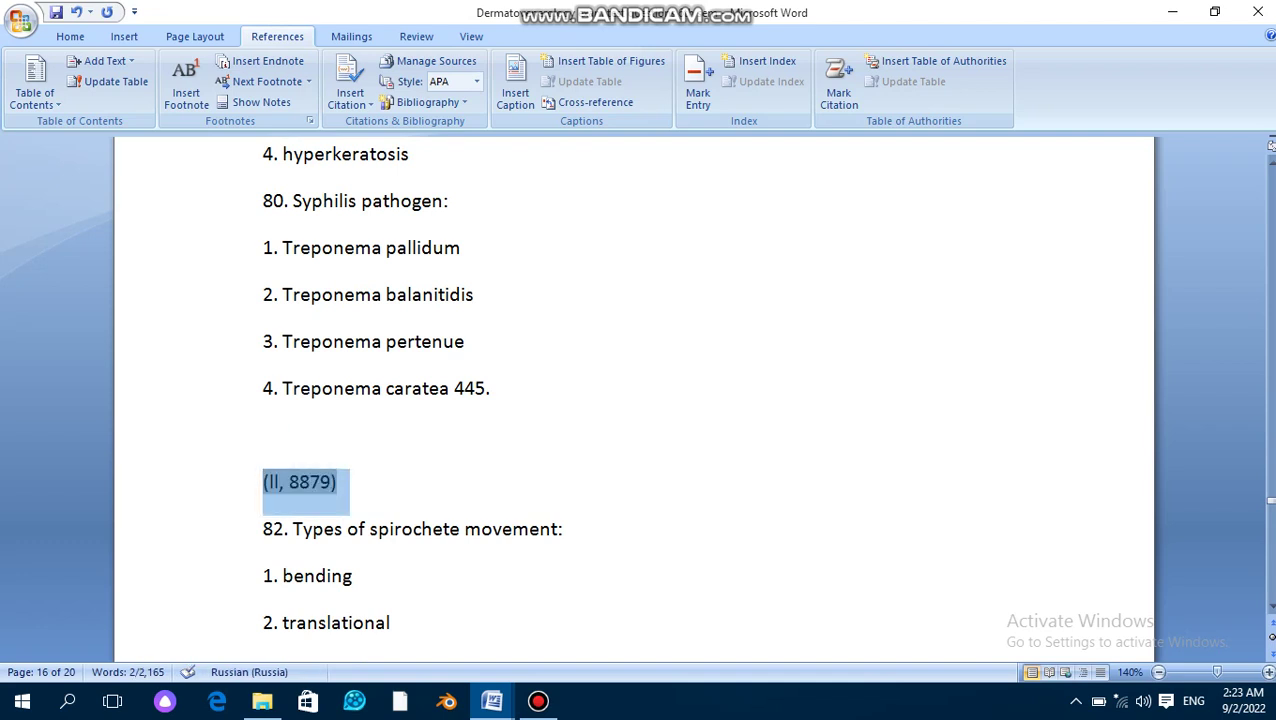
left_click(263, 434)
left_click(299, 482)
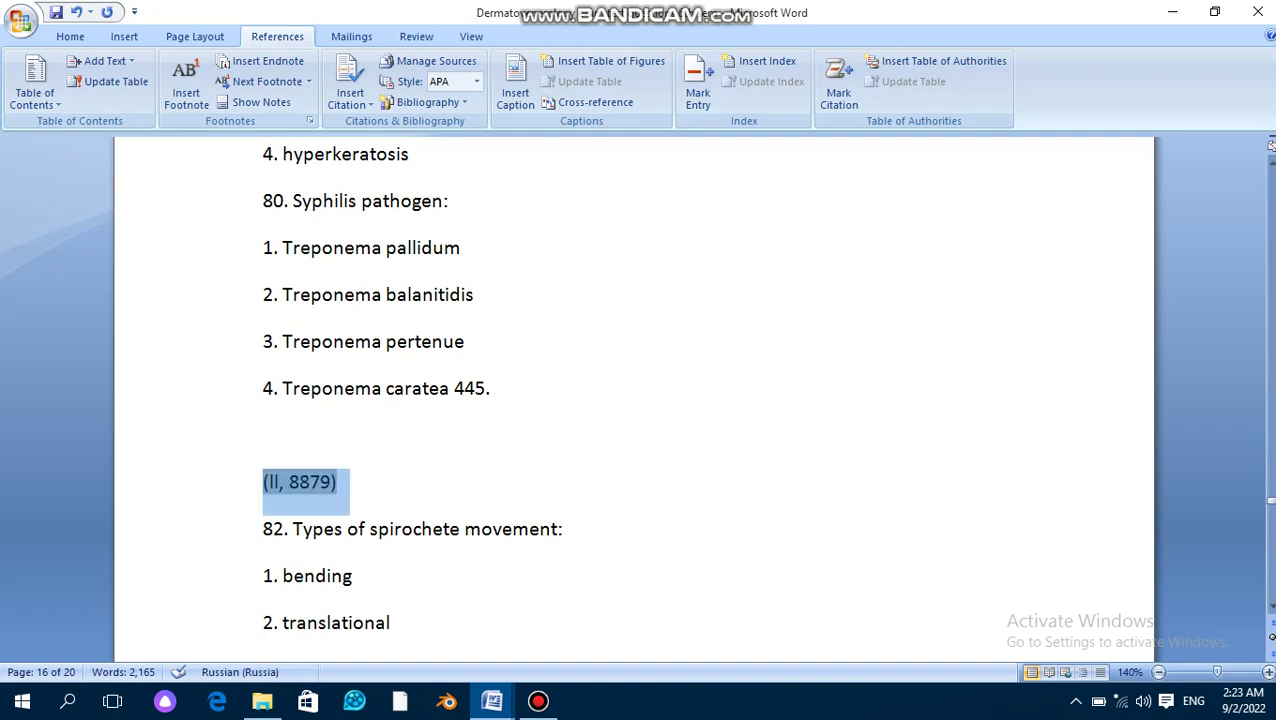
key("ctrl+z")
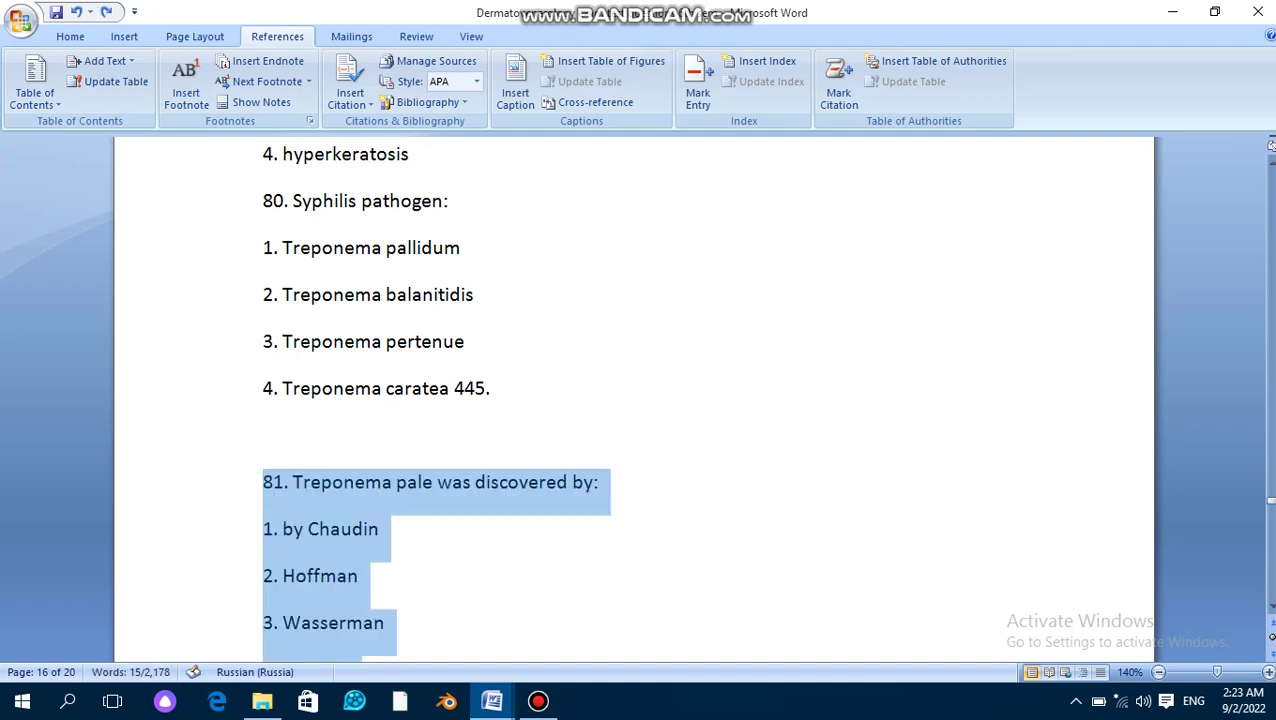
left_click(358, 576)
scroll(634, 400, "down", 3)
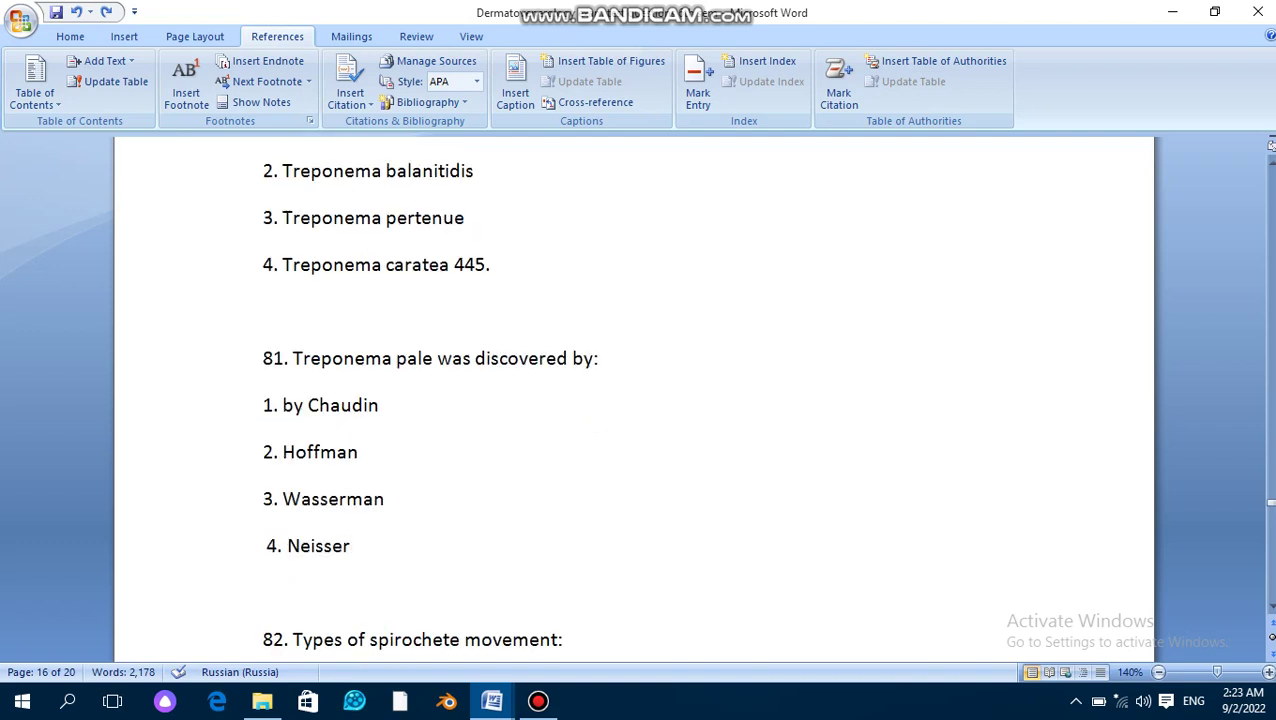
left_click(351, 546)
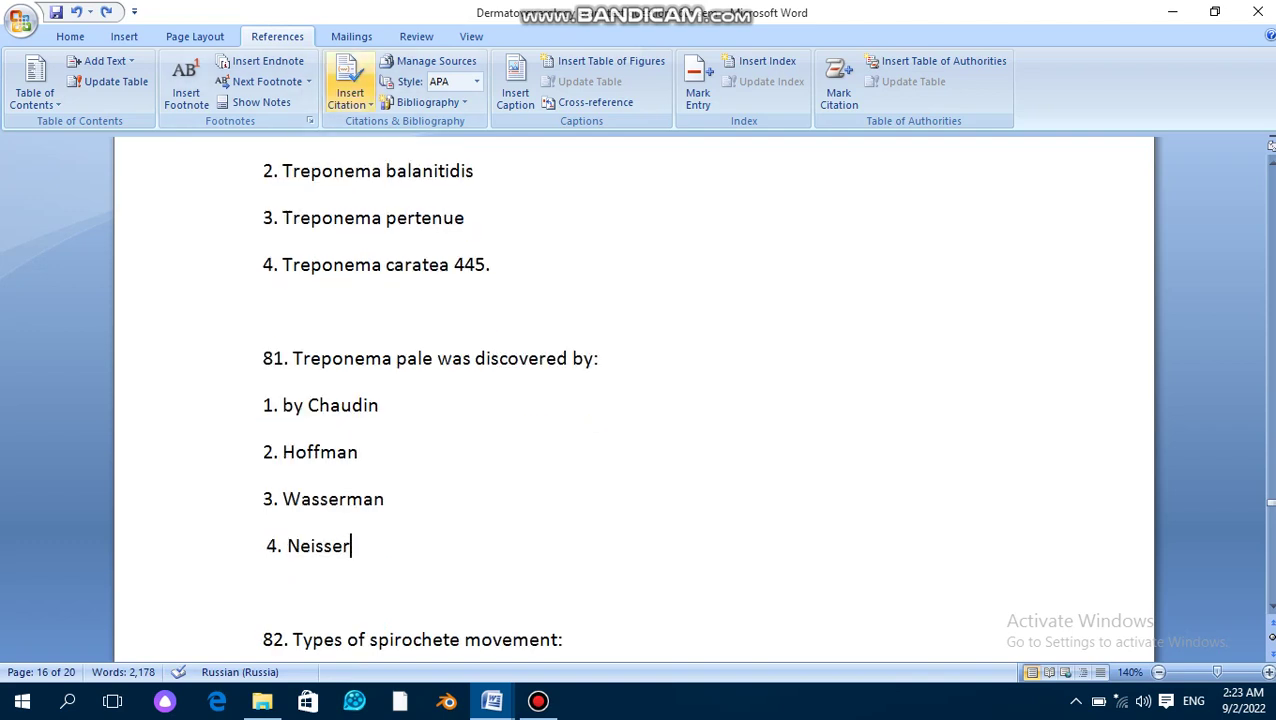
Cite the ll (8879) source after 'Neisser' and review it in Manage Sources.
left_click(350, 95)
left_click(400, 130)
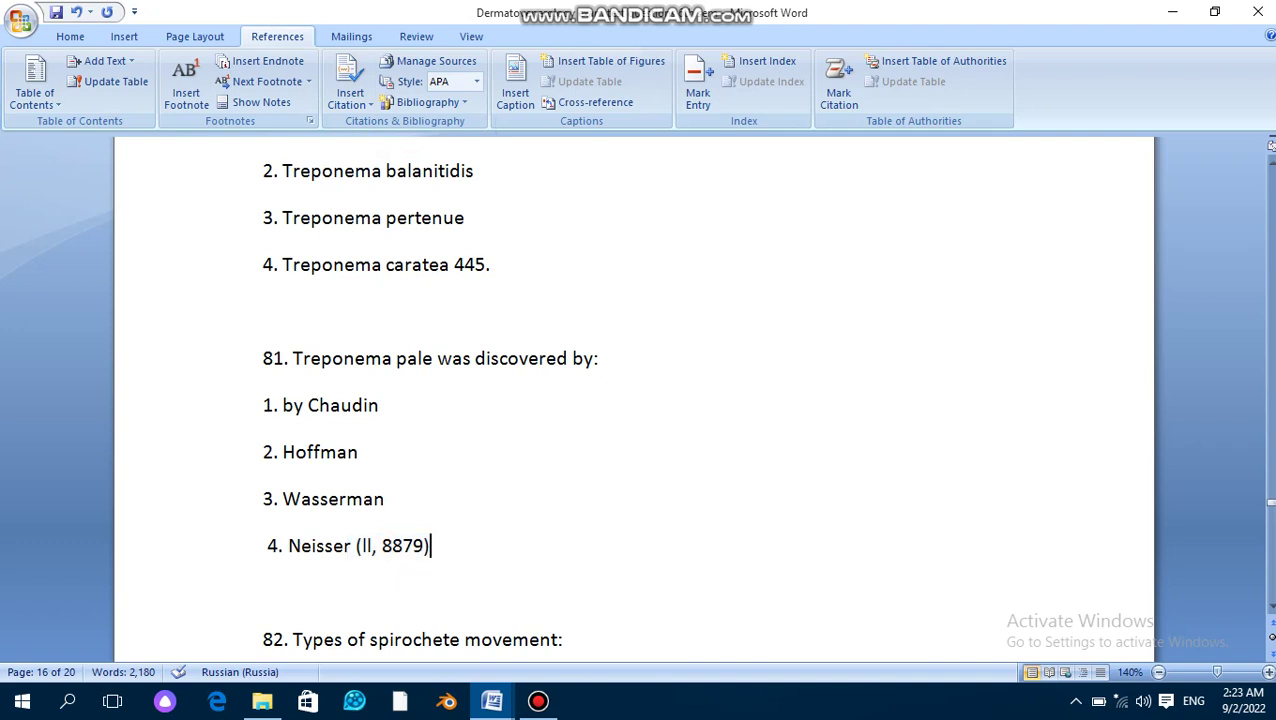
left_click(428, 61)
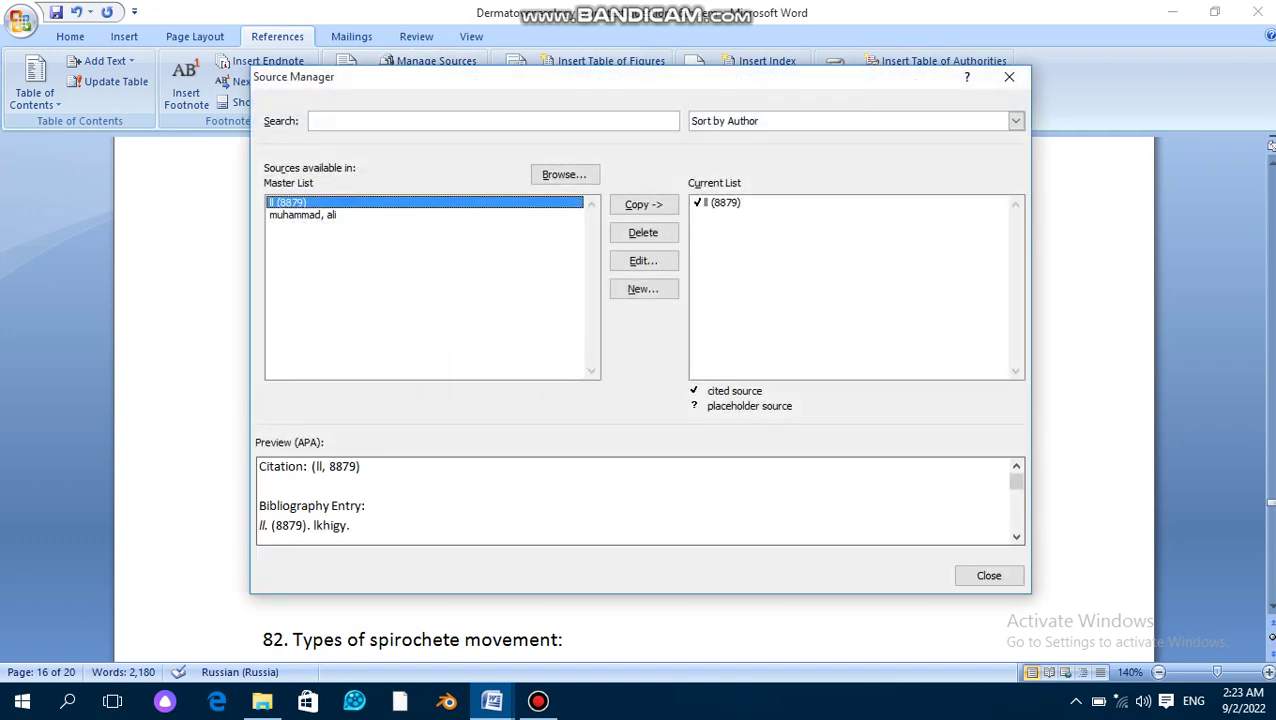
left_click(302, 214)
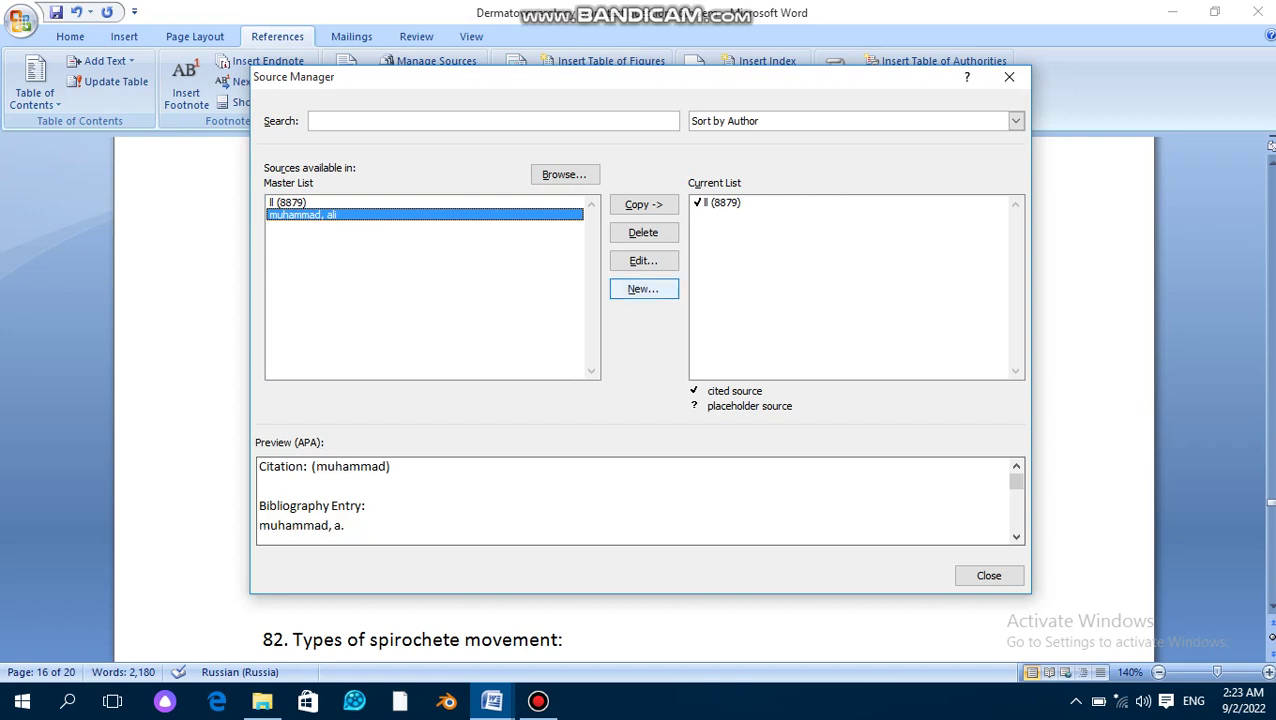
key("Return")
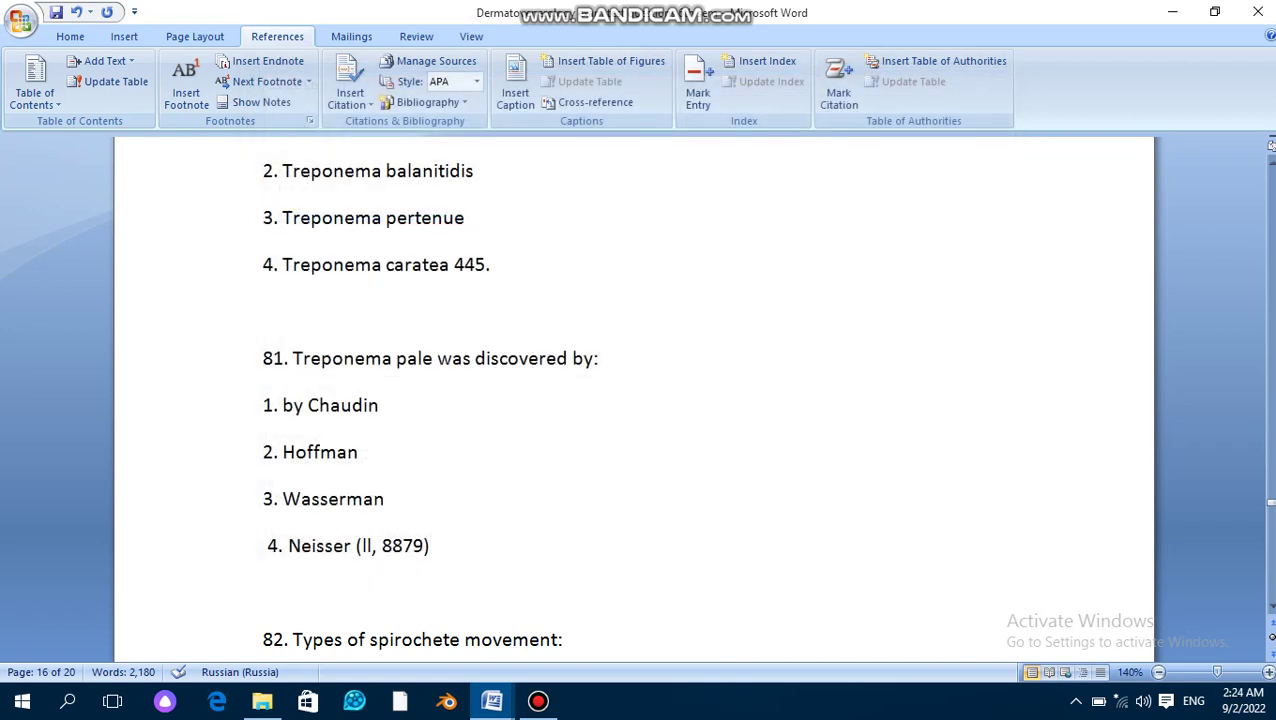
left_click(476, 81)
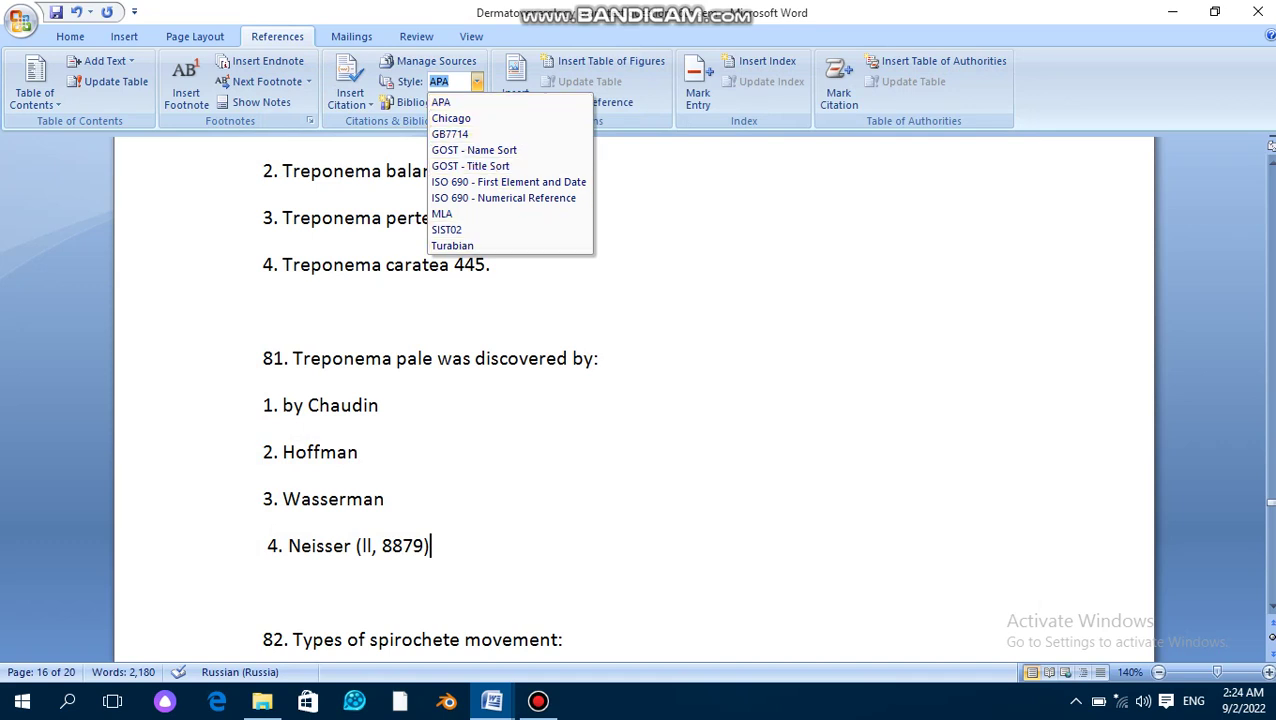
Switch the citation style to ISO 690 and insert the built-in Bibliography below question 81.
left_click(508, 181)
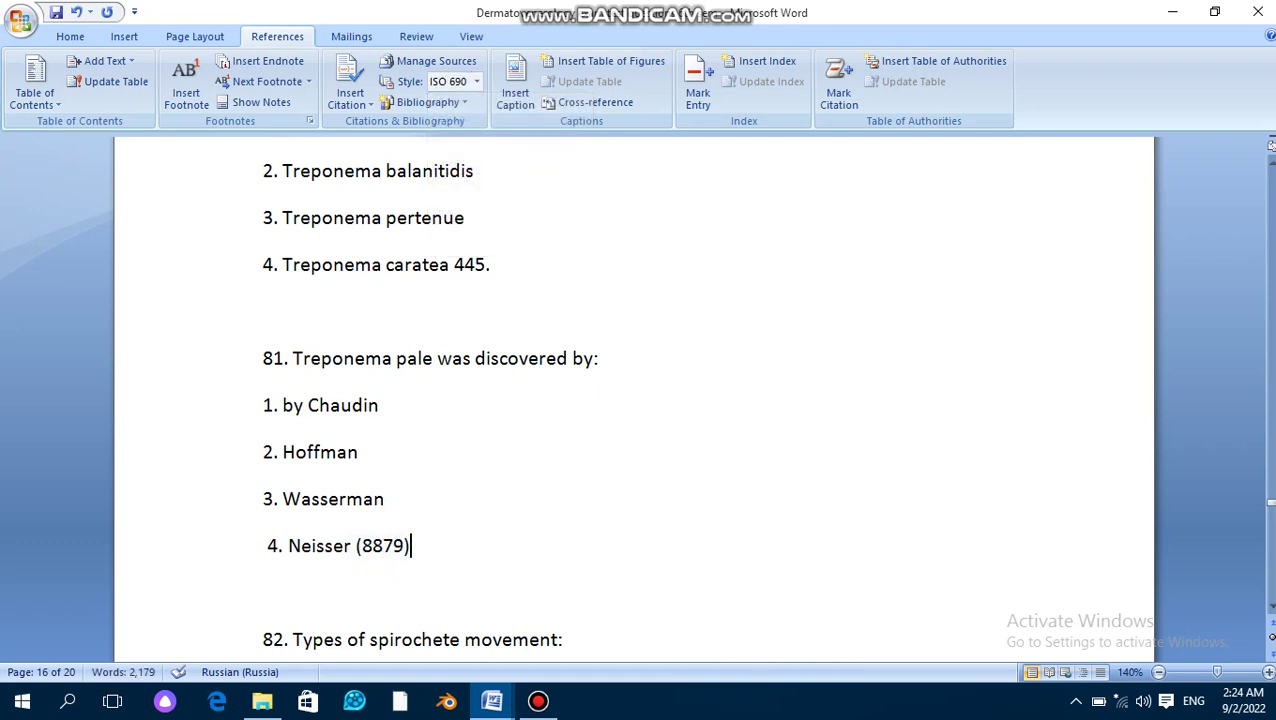
left_click(427, 102)
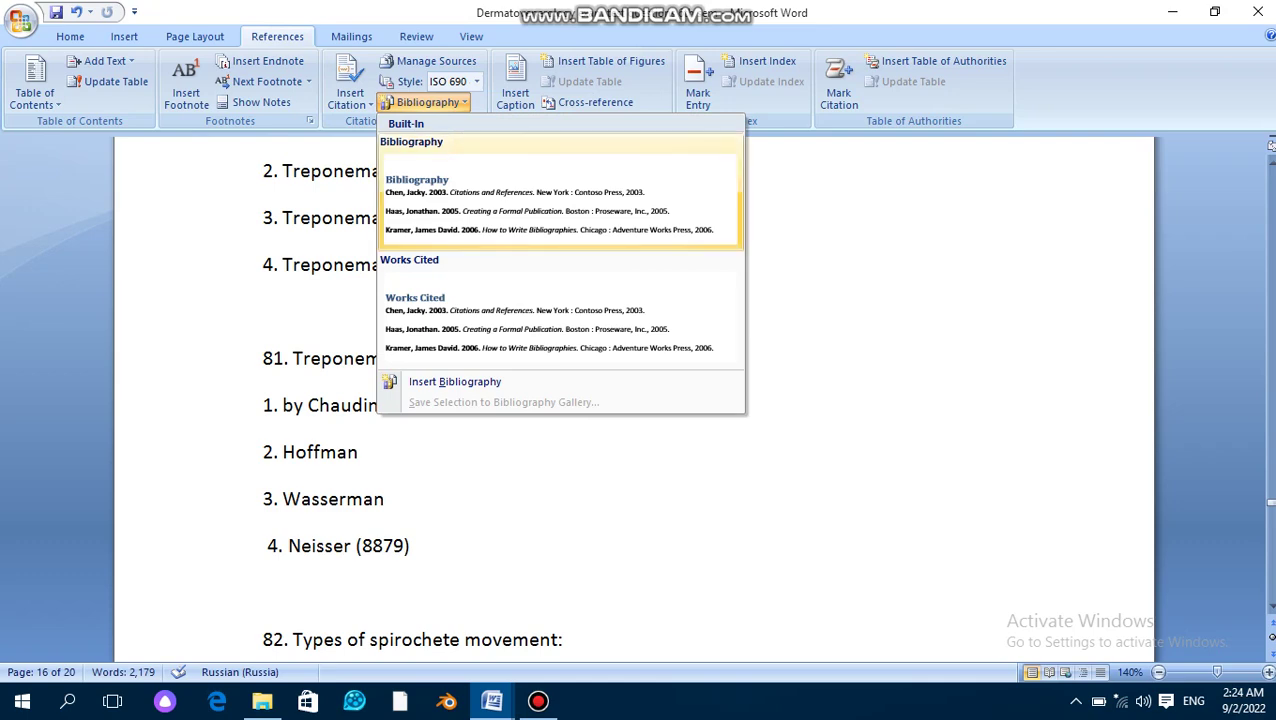
left_click(550, 200)
scroll(665, 395, "up", 1)
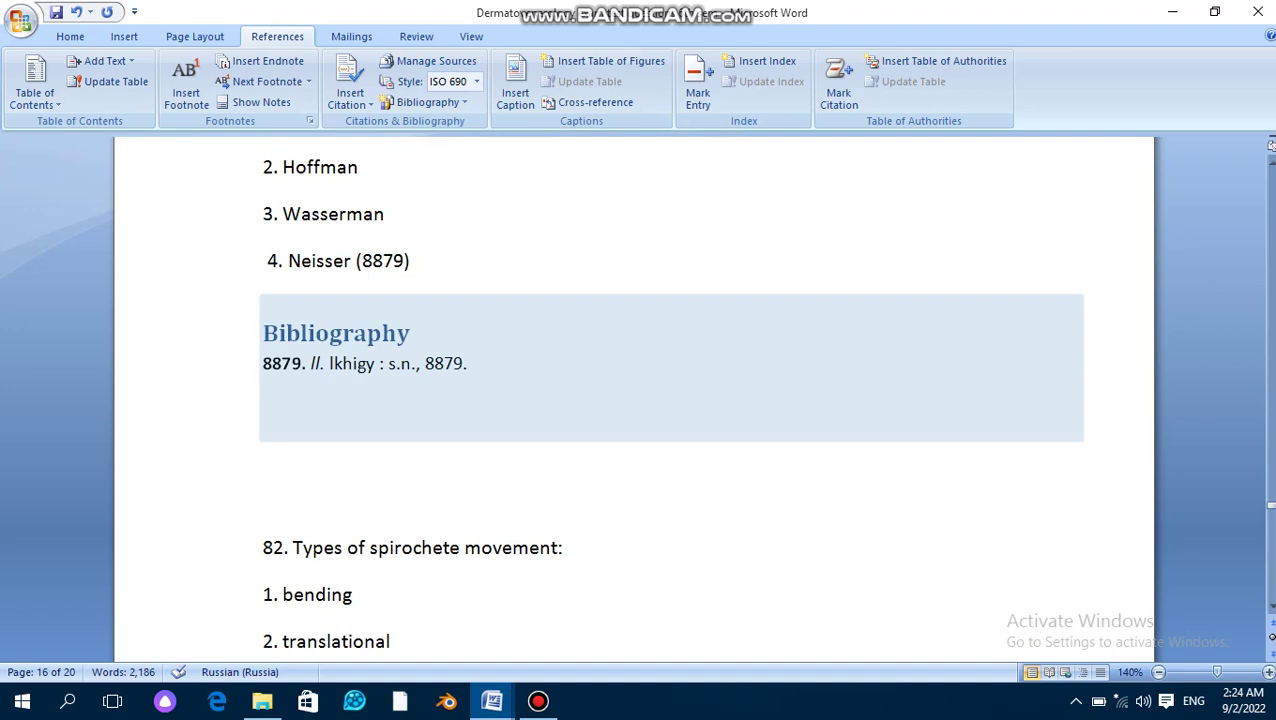
left_click(263, 450)
scroll(400, 450, "up", 2)
scroll(400, 450, "down", 1)
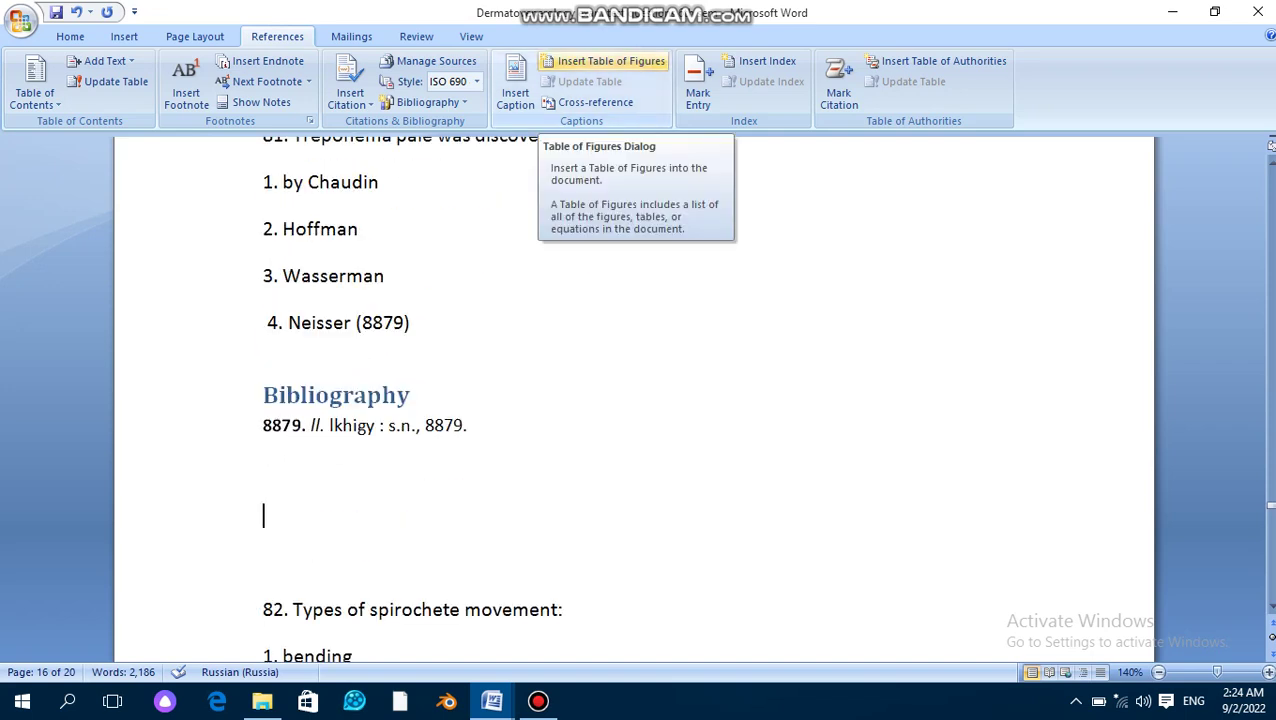
Undo the bibliography and style change, then view and close the Cross-reference and Insert Caption dialogs.
key("ctrl+z")
key("ctrl+z")
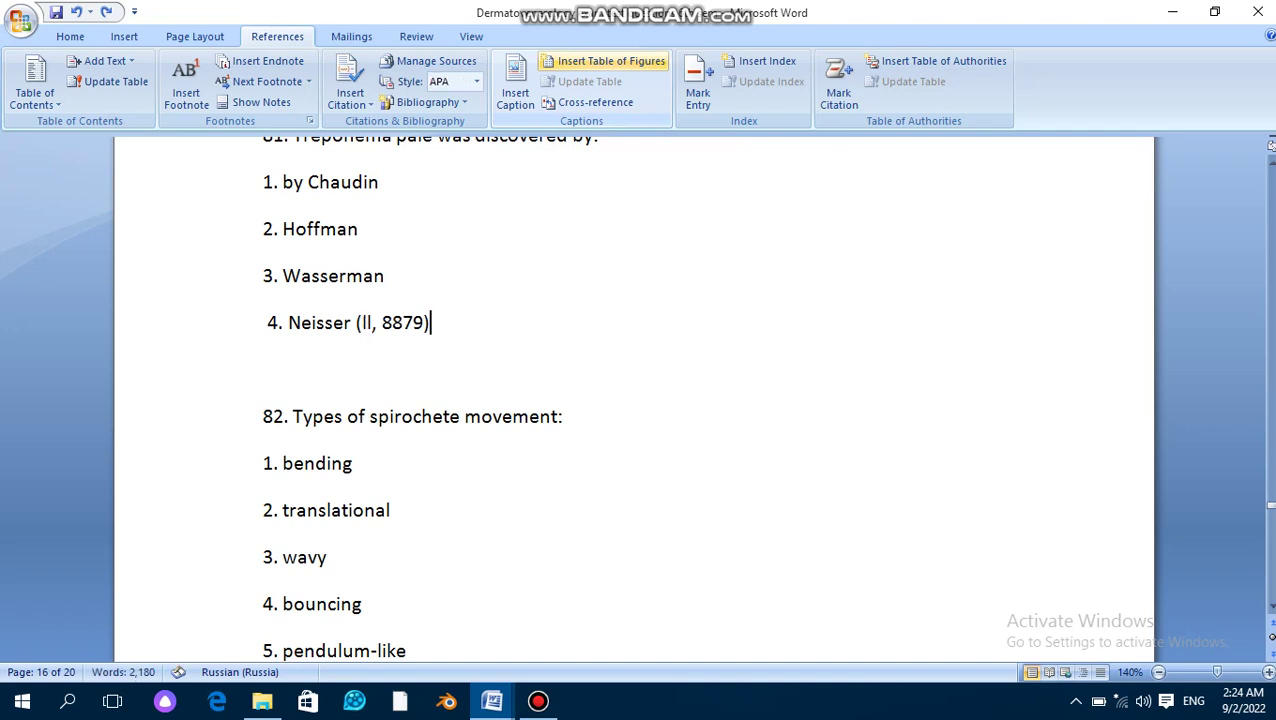
left_click(592, 102)
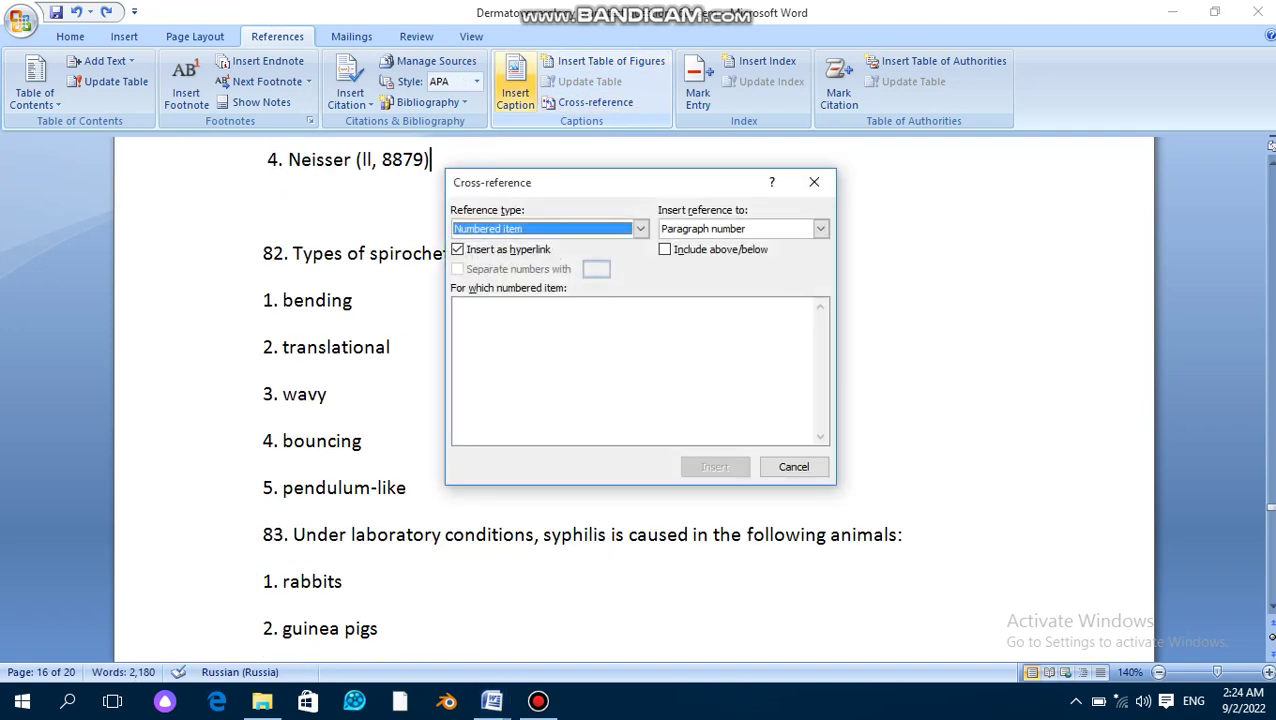
left_click(814, 182)
left_click(515, 92)
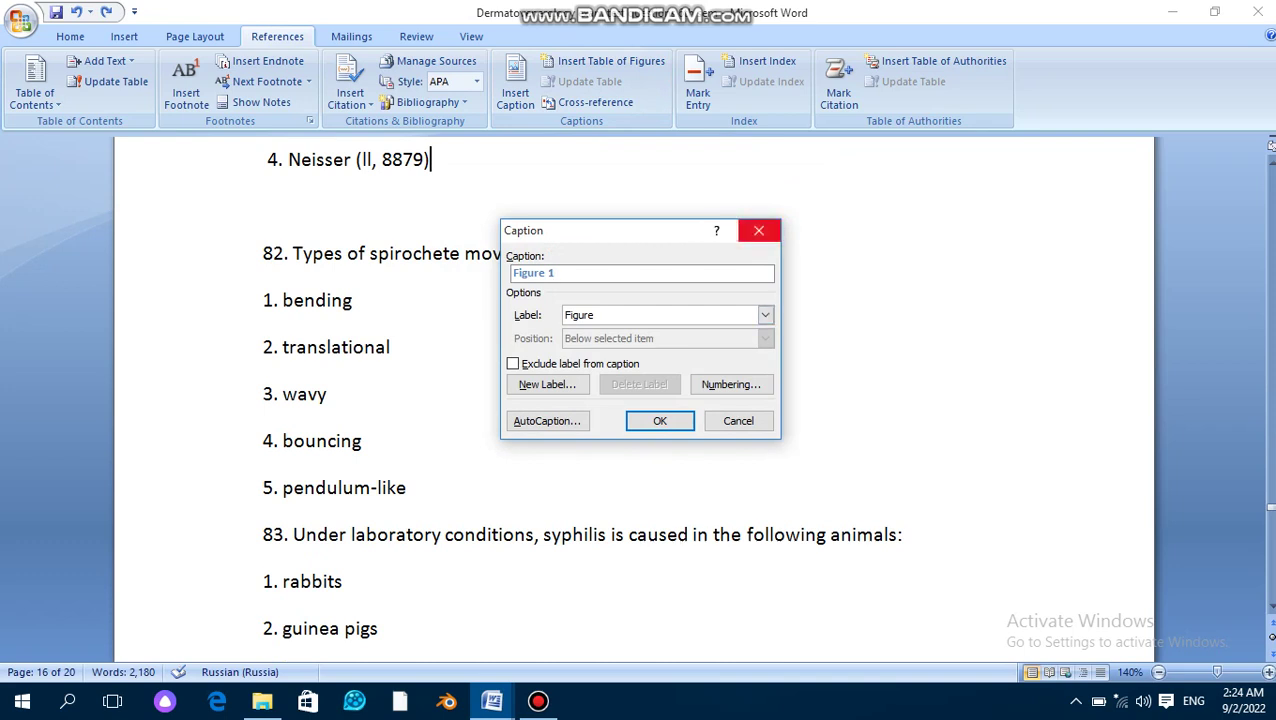
left_click(758, 230)
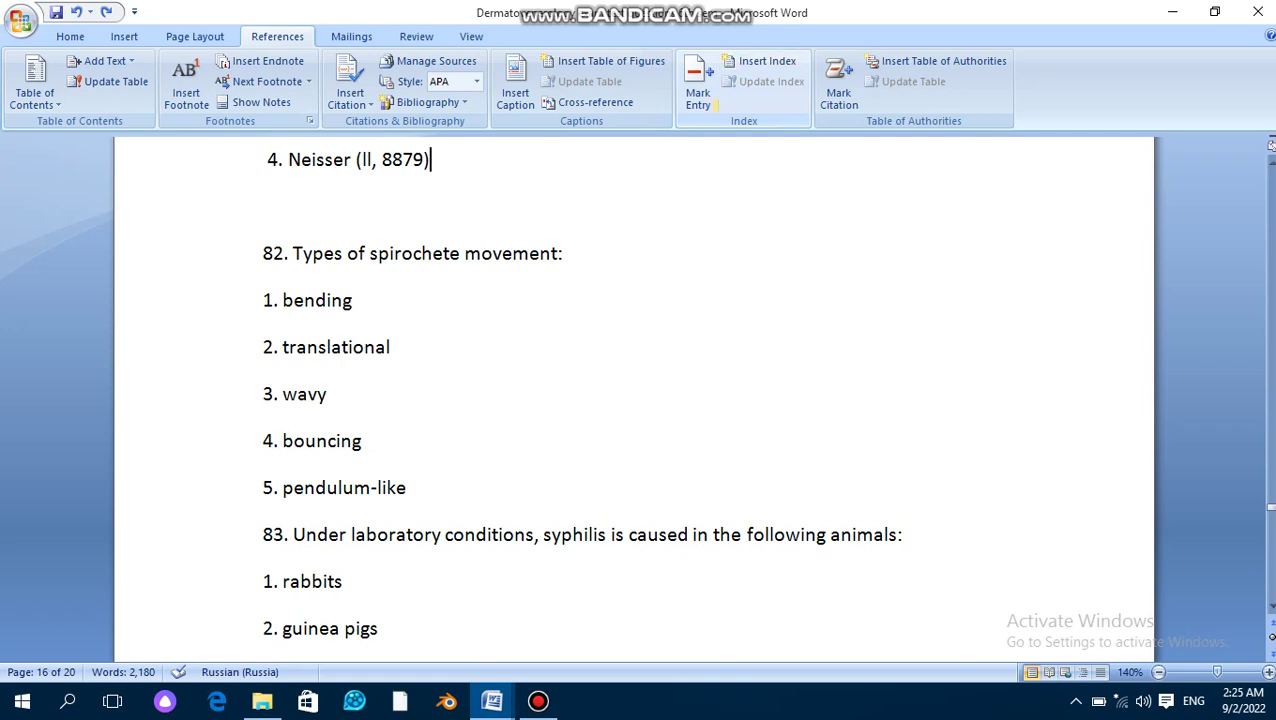
Check and close the Insert Index dialog, then browse the Mailings, Review and View tabs.
left_click(762, 61)
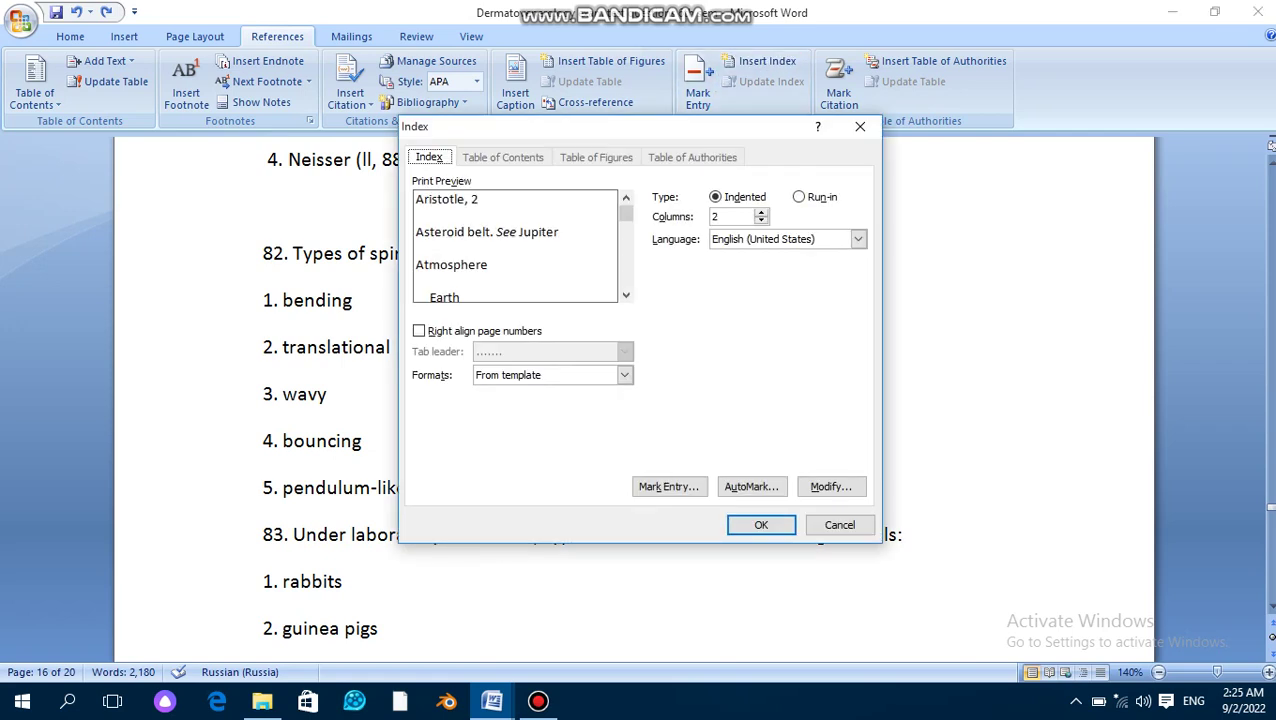
left_click(859, 126)
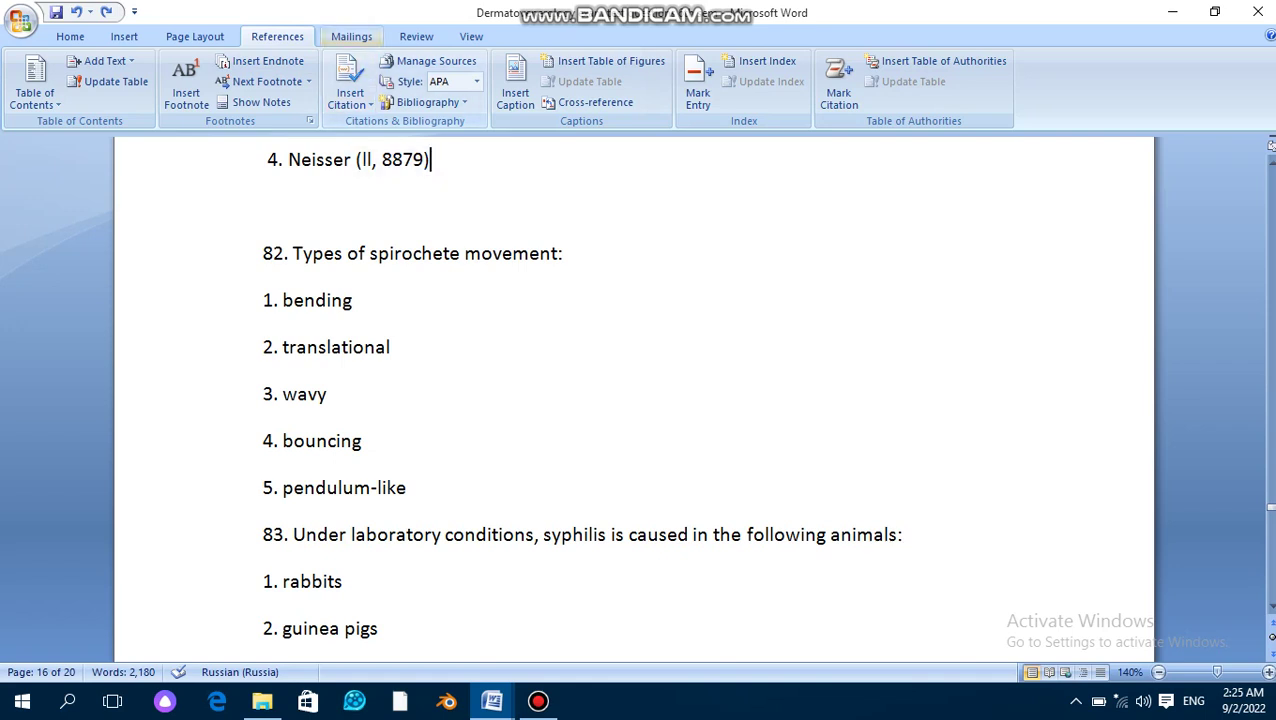
left_click(351, 36)
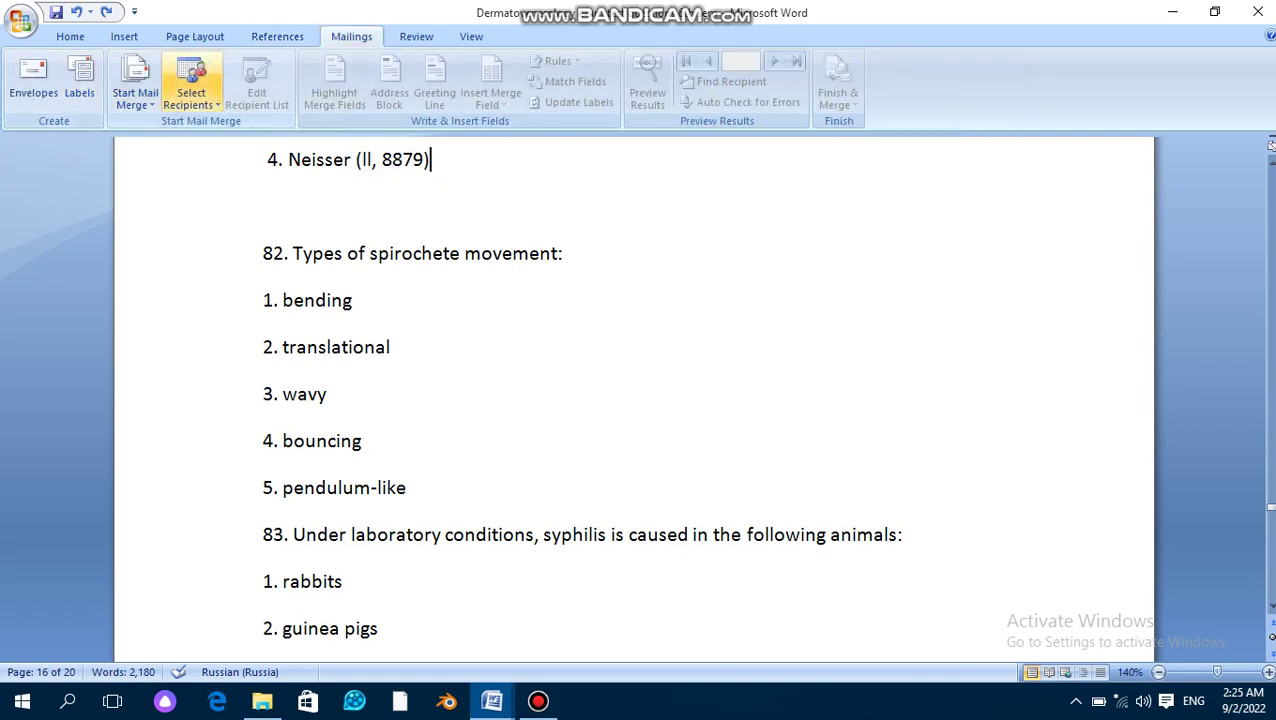
left_click(416, 36)
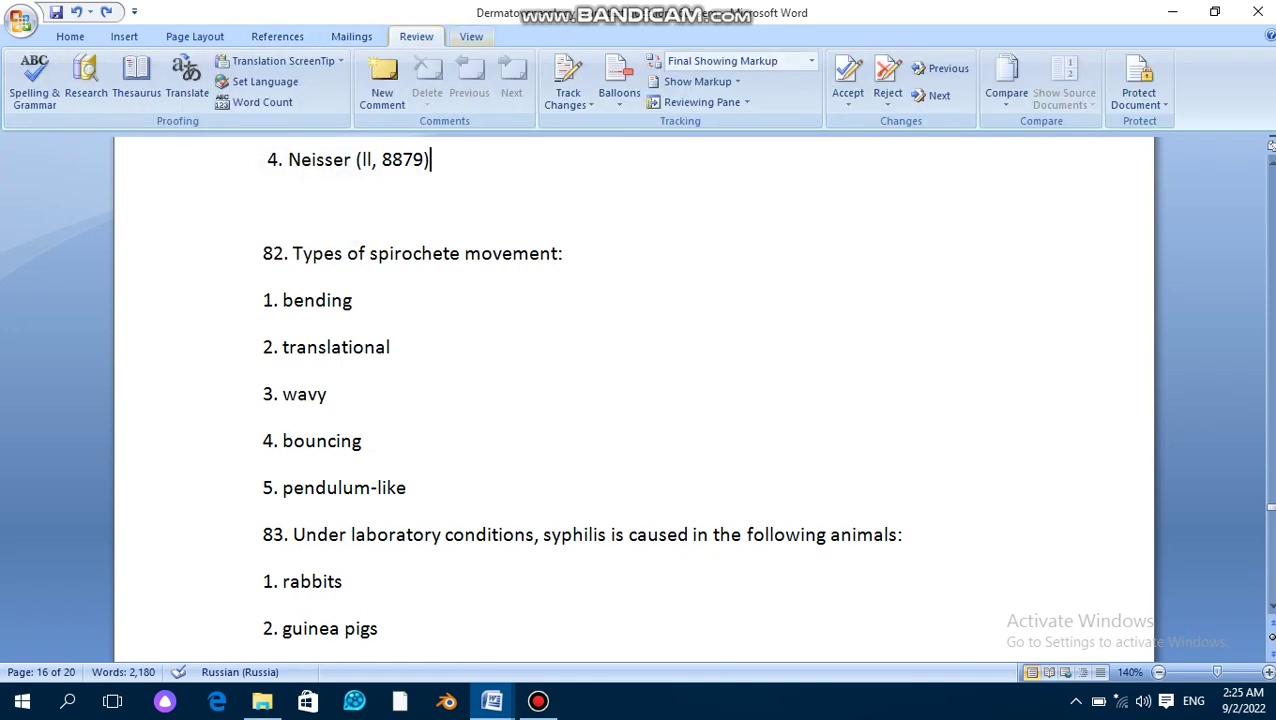
left_click(471, 36)
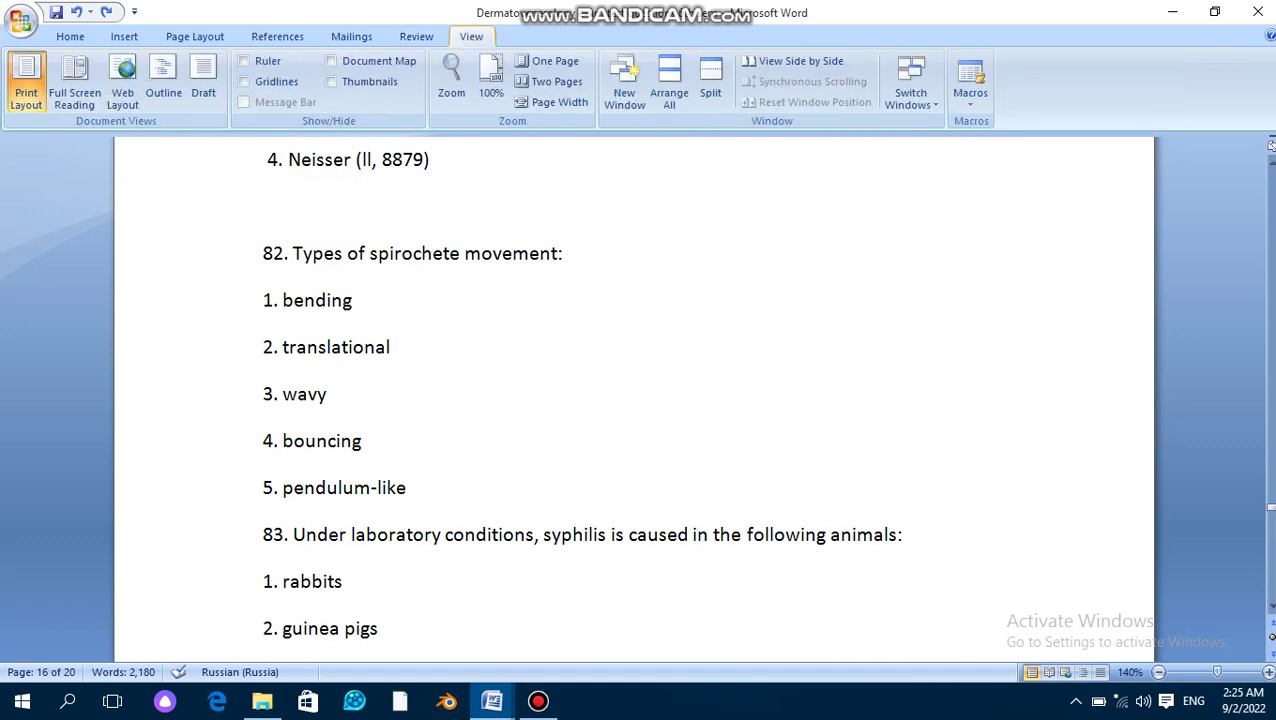